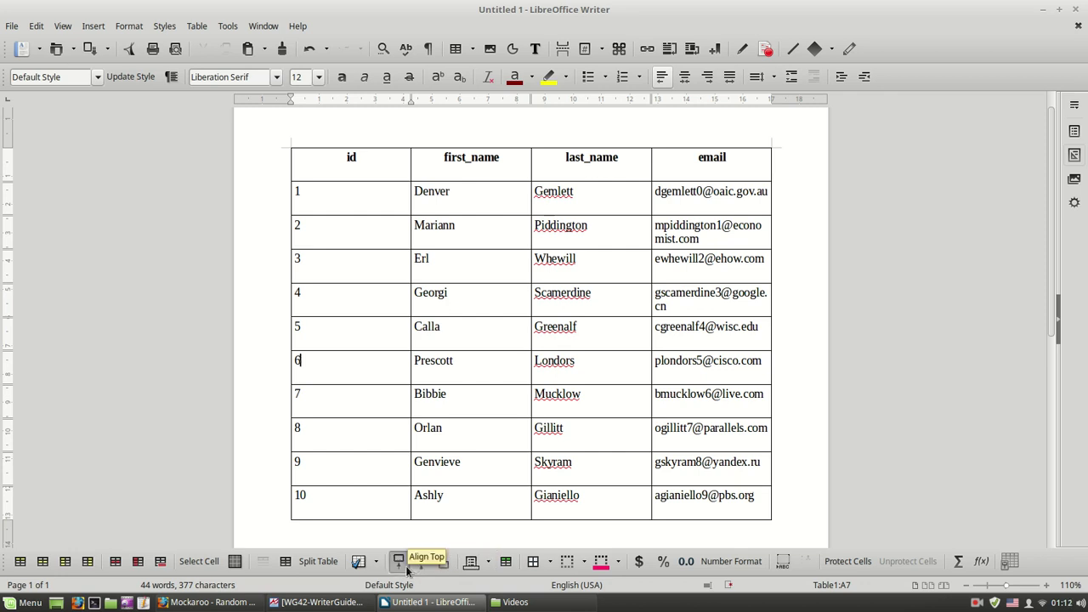
# Step: Place the caret inside the contacts table
pyautogui.click(306, 505)
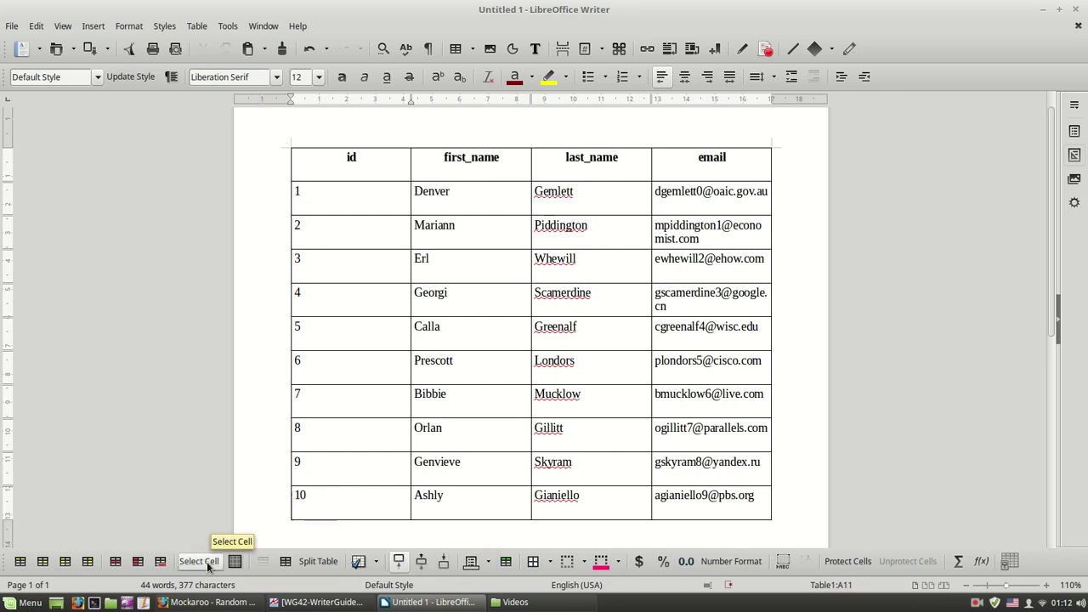
# Step: Select the whole table and set its cell text to align to the top
pyautogui.click(236, 568)
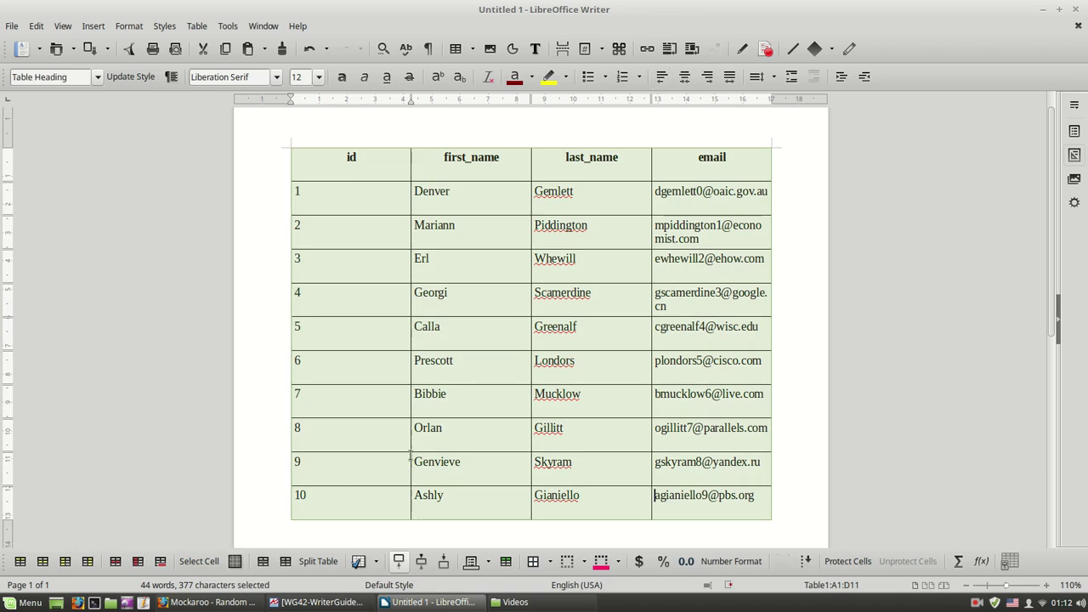
pyautogui.click(421, 561)
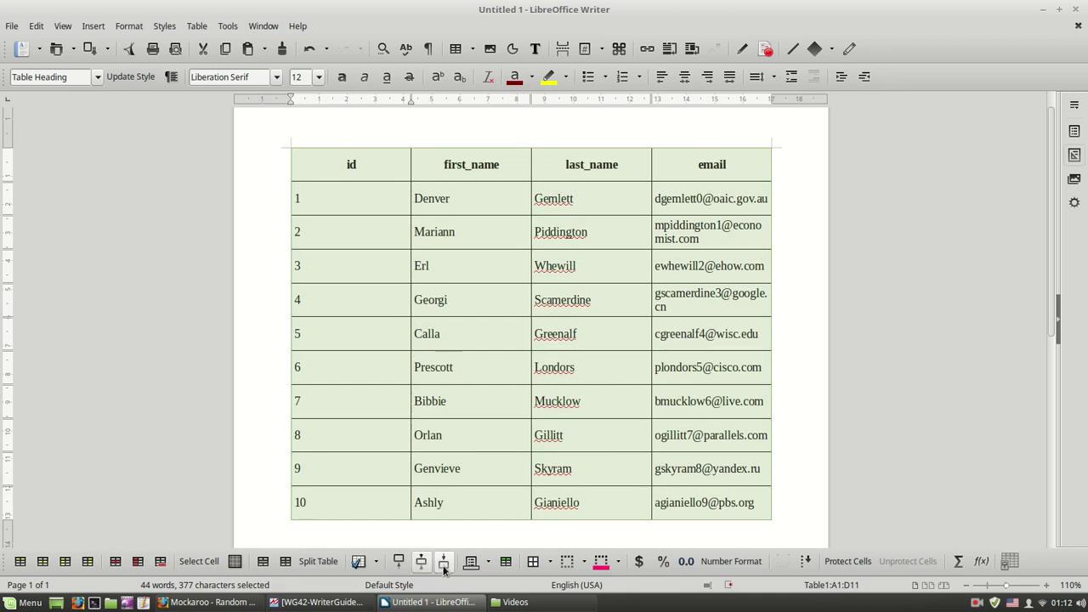
pyautogui.click(443, 565)
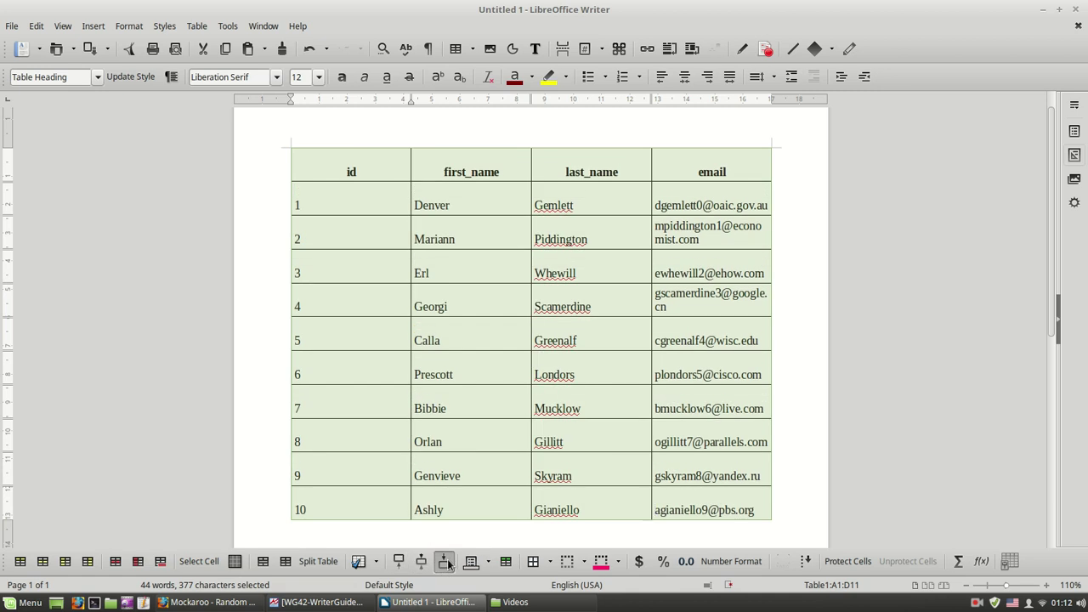
pyautogui.click(420, 560)
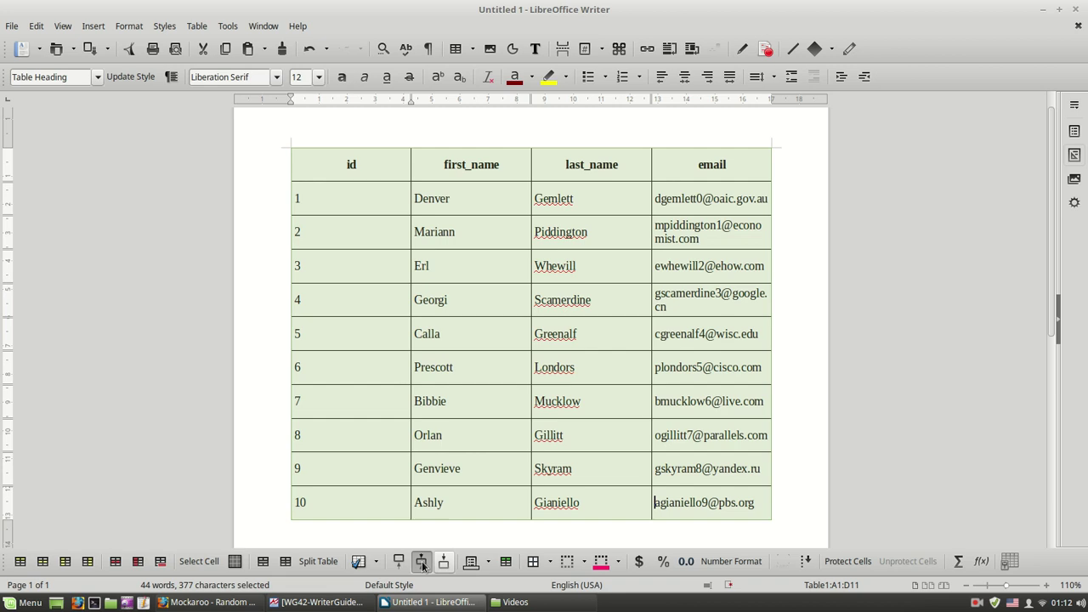
pyautogui.click(399, 560)
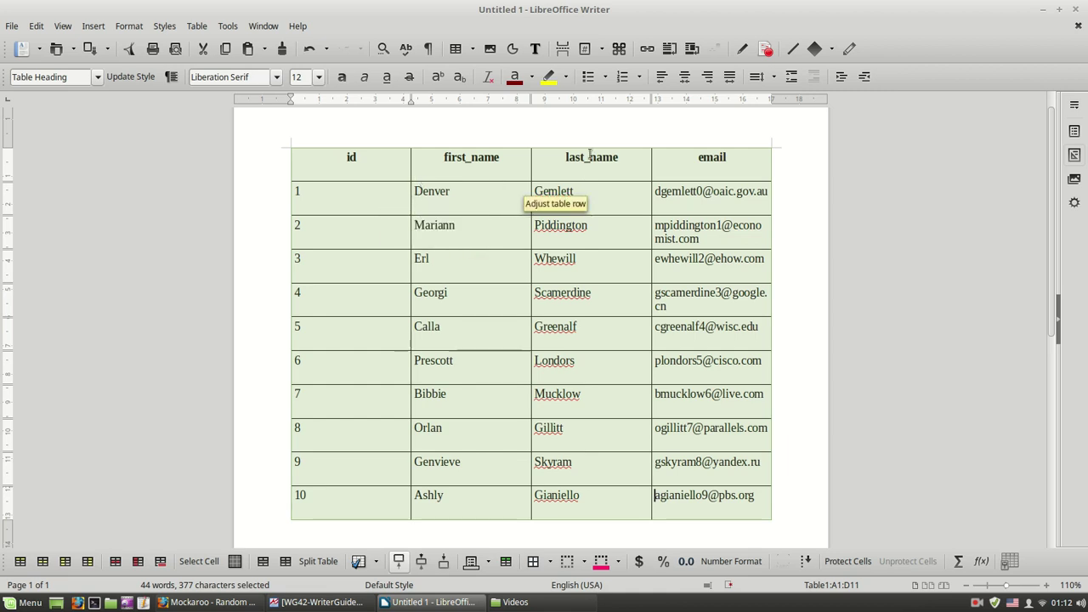
# Step: Left-align all the table text after trying centre and right alignment
pyautogui.click(685, 78)
pyautogui.click(707, 77)
pyautogui.click(684, 77)
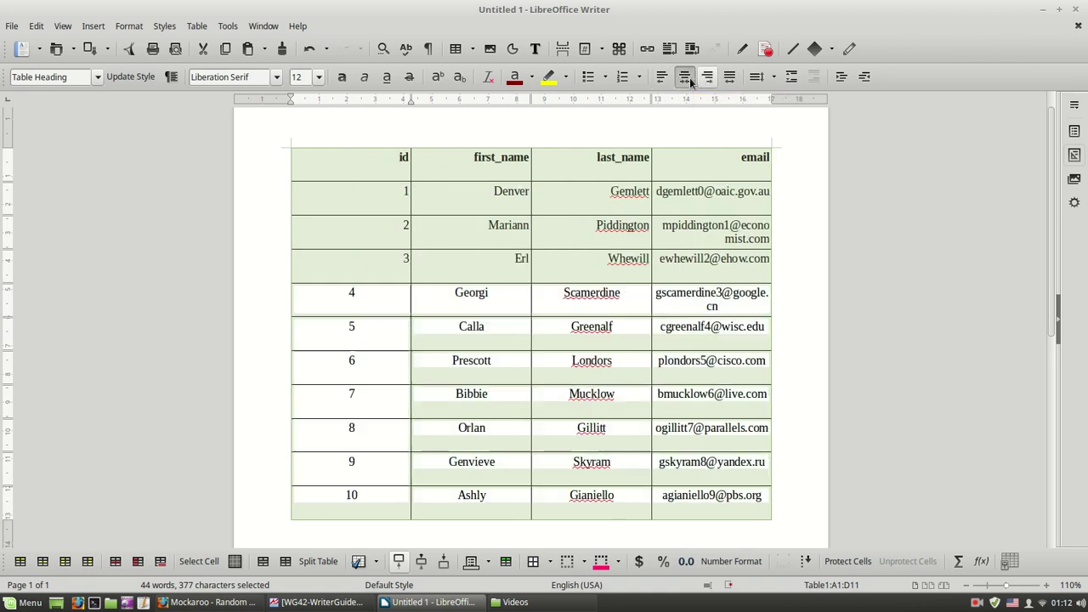
pyautogui.click(661, 77)
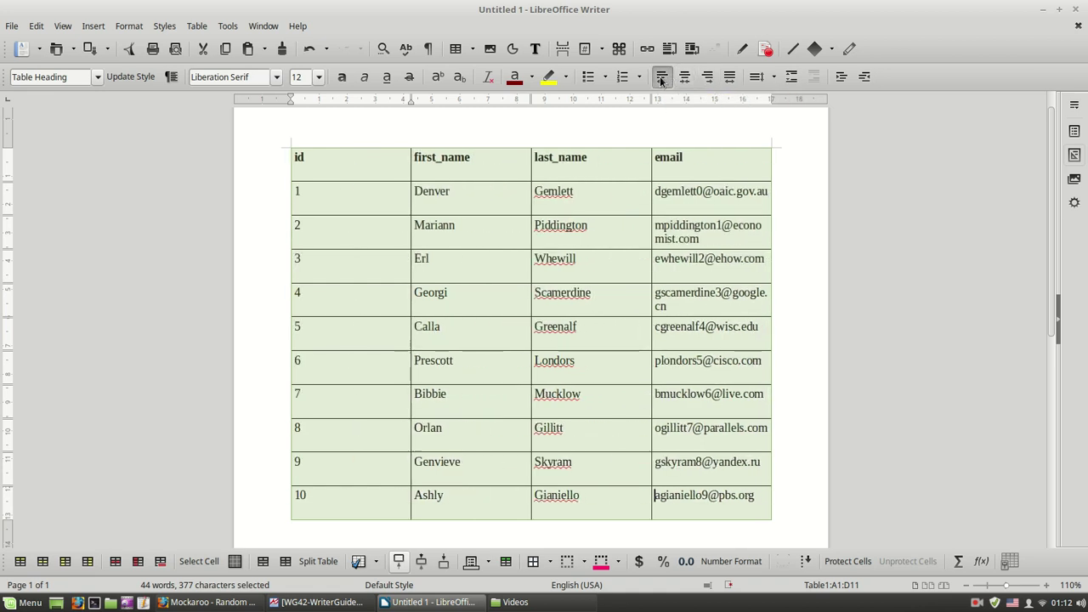
pyautogui.click(461, 243)
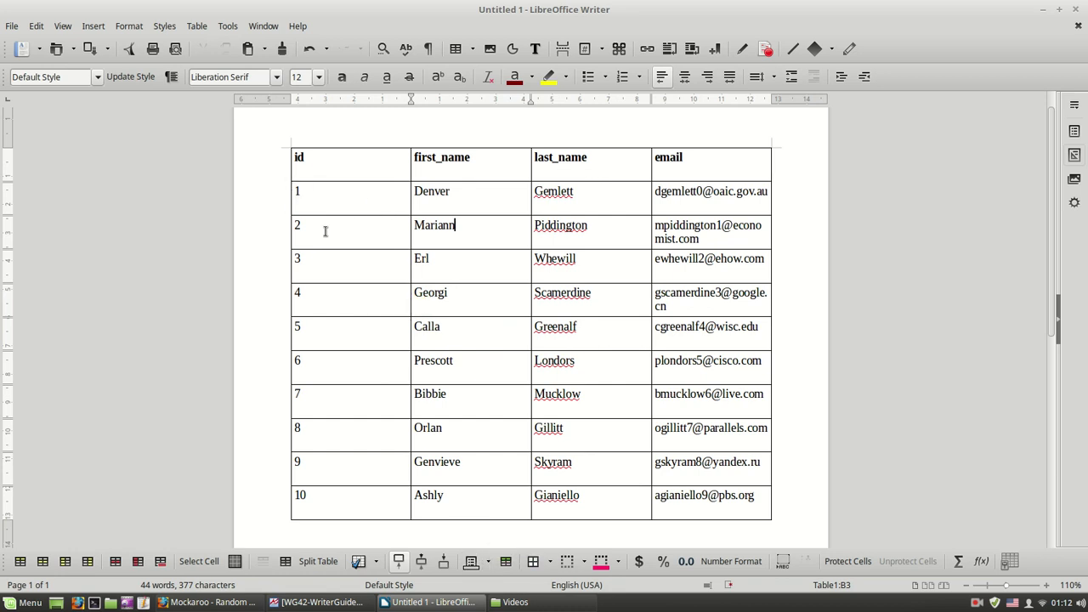
# Step: Fill the header row with a Sky Blue background
pyautogui.moveTo(369, 232); pyautogui.dragTo(421, 232)
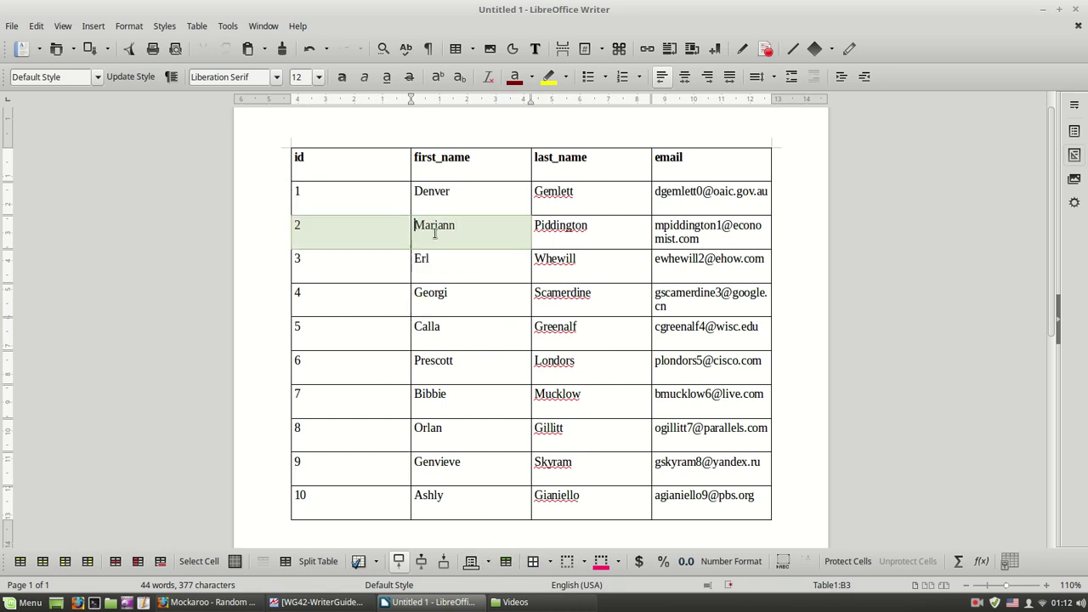
pyautogui.click(281, 167)
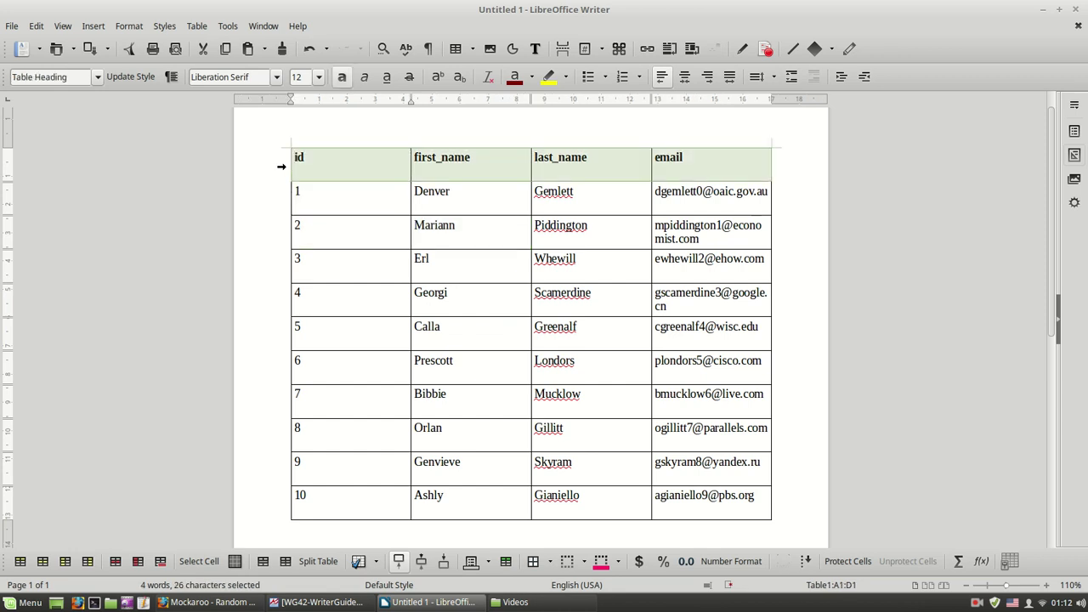
pyautogui.click(489, 565)
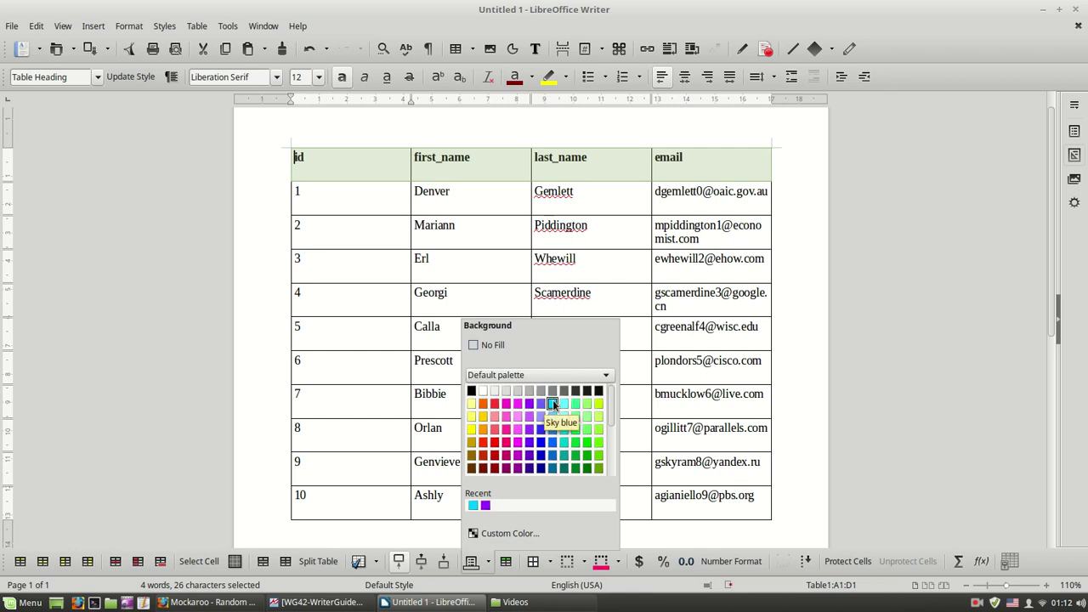
pyautogui.click(553, 403)
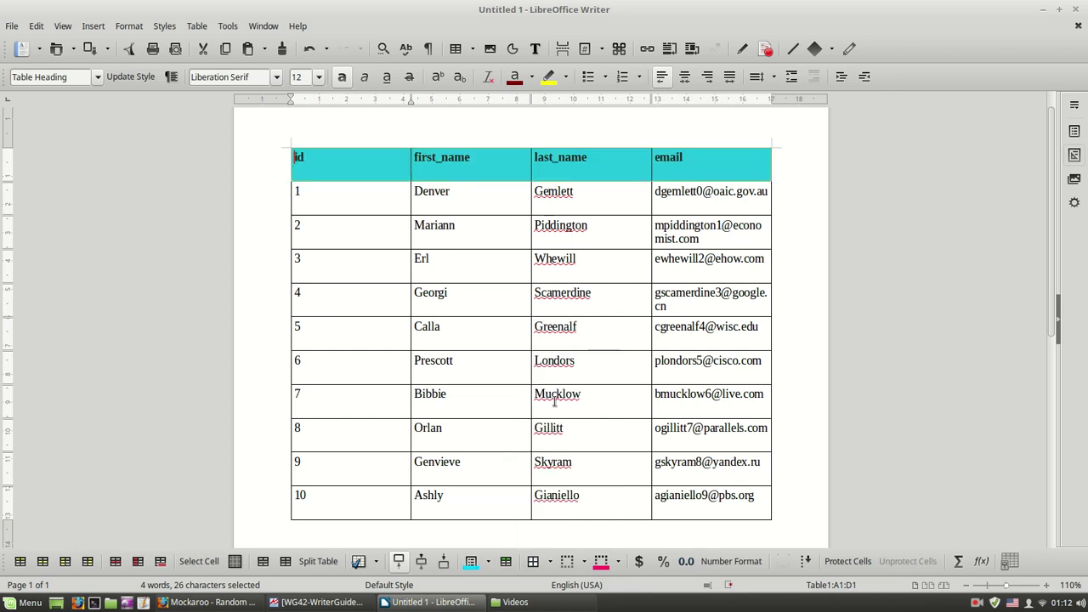
pyautogui.click(409, 311)
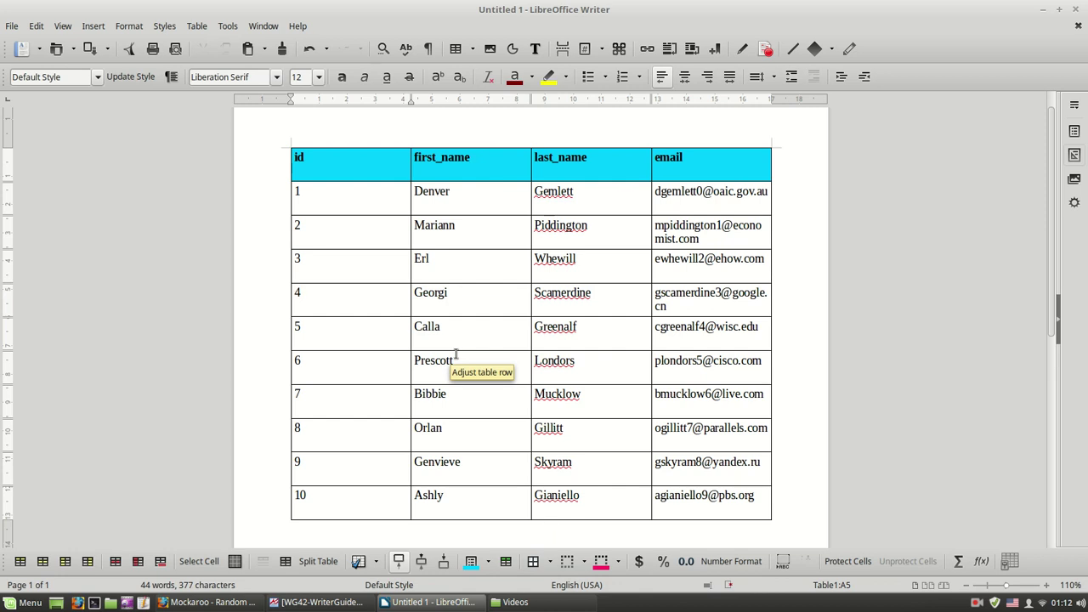
# Step: Try a purple fill on row 3's id and first_name cells, then reset it to No Fill
pyautogui.moveTo(365, 267); pyautogui.dragTo(432, 270)
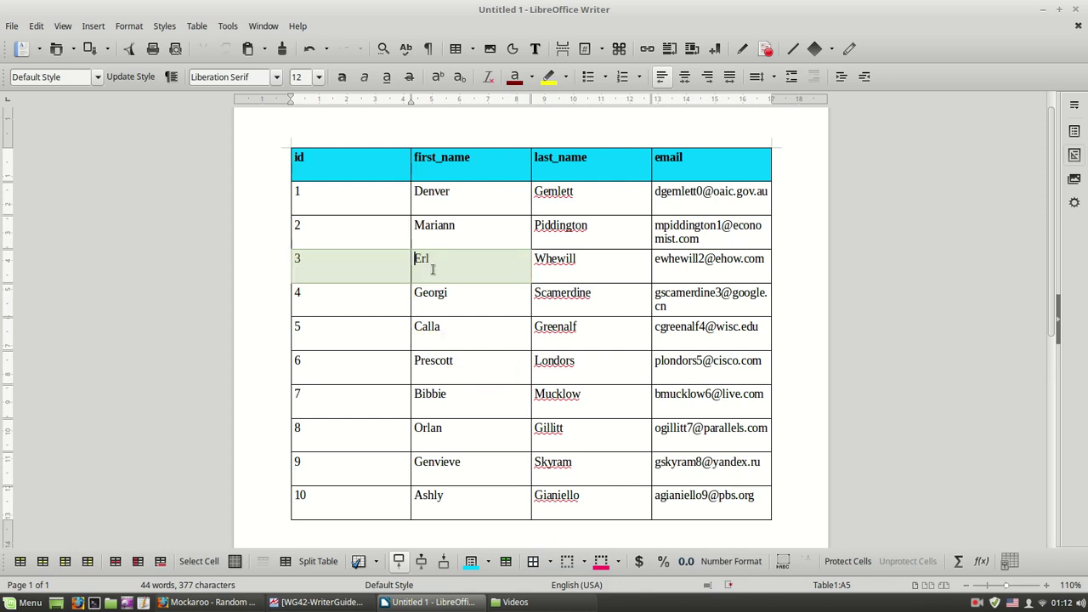
pyautogui.click(487, 564)
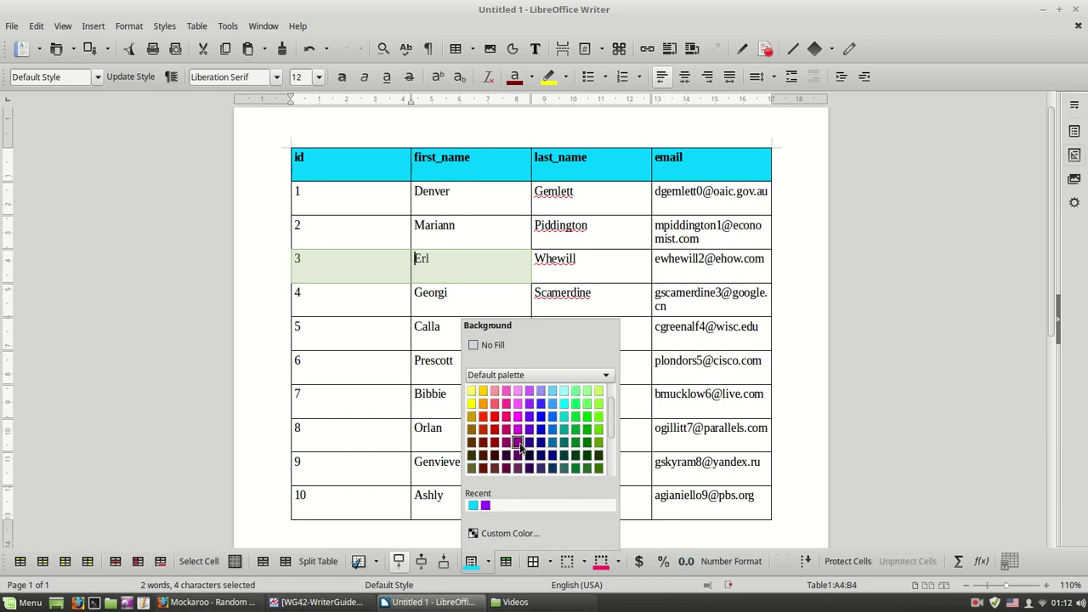
pyautogui.click(517, 456)
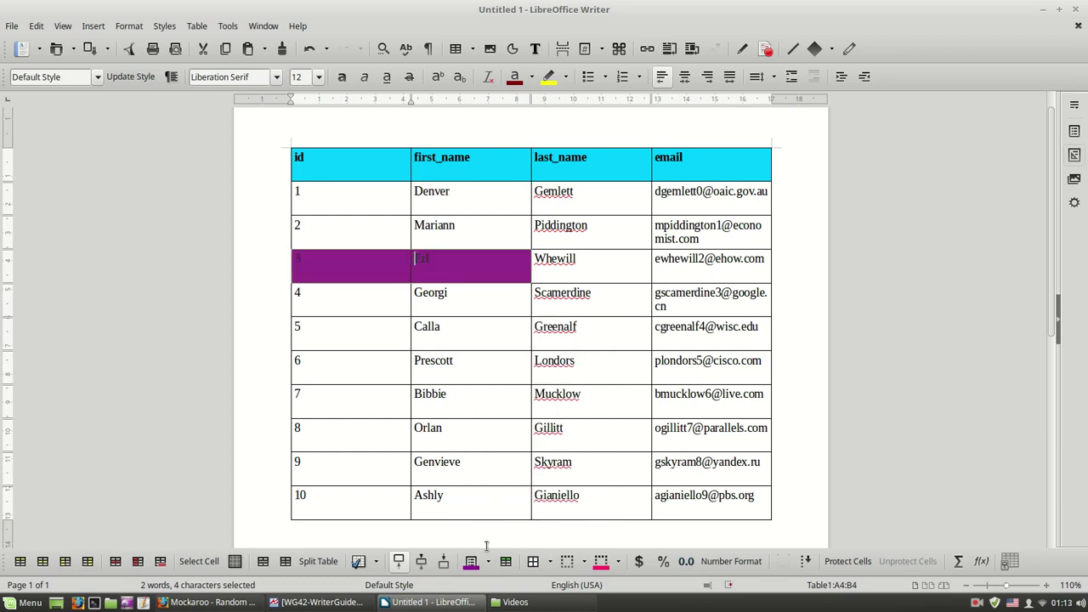
pyautogui.moveTo(328, 272); pyautogui.dragTo(377, 267)
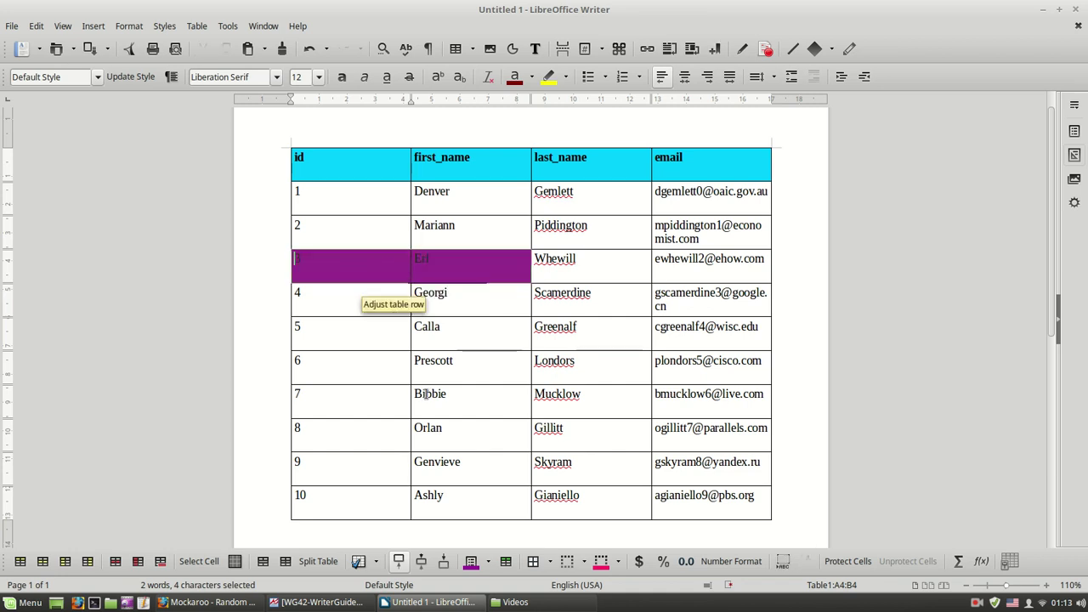
pyautogui.click(488, 561)
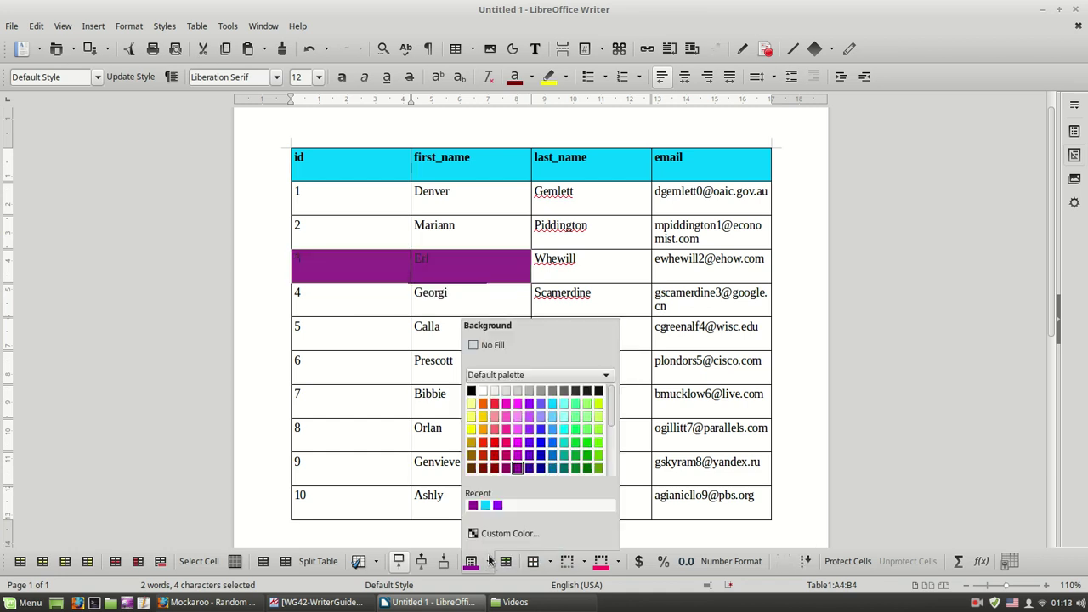
pyautogui.click(491, 346)
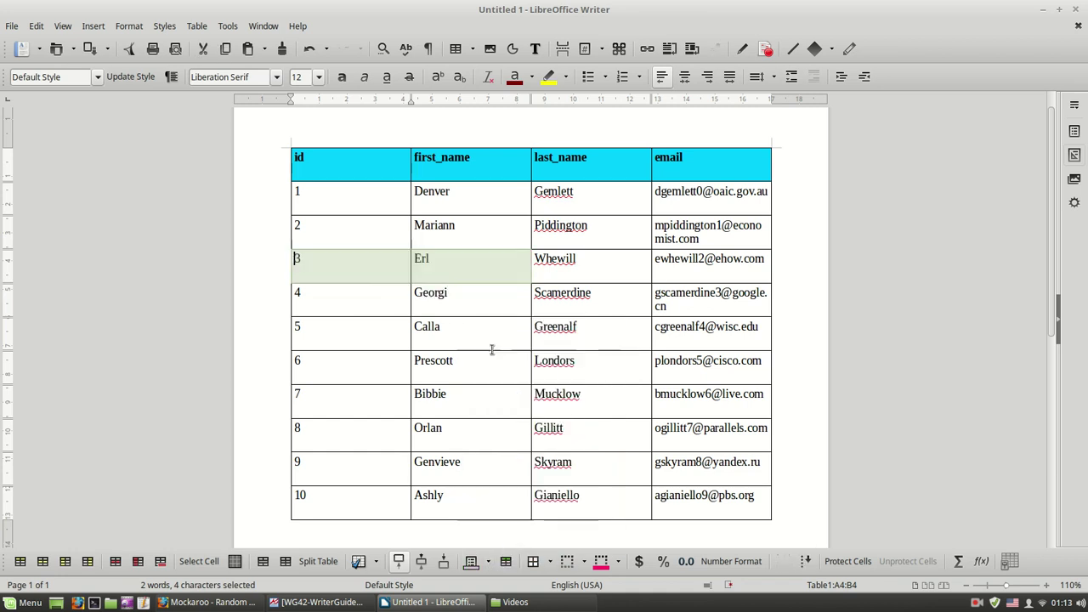
pyautogui.click(456, 387)
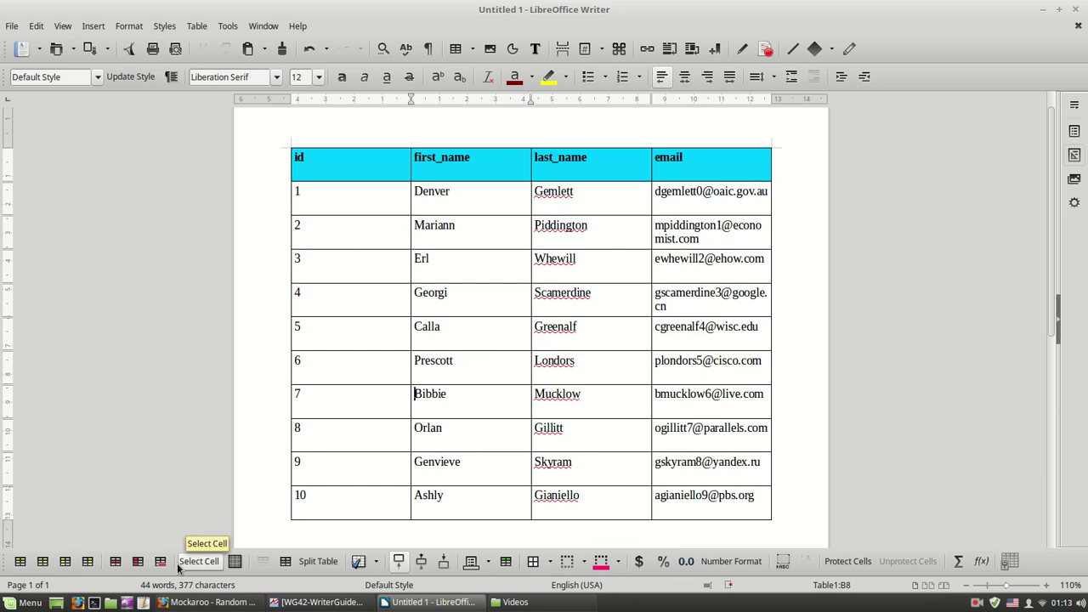
# Step: Remove all borders from the table with the No Borders preset
pyautogui.click(236, 562)
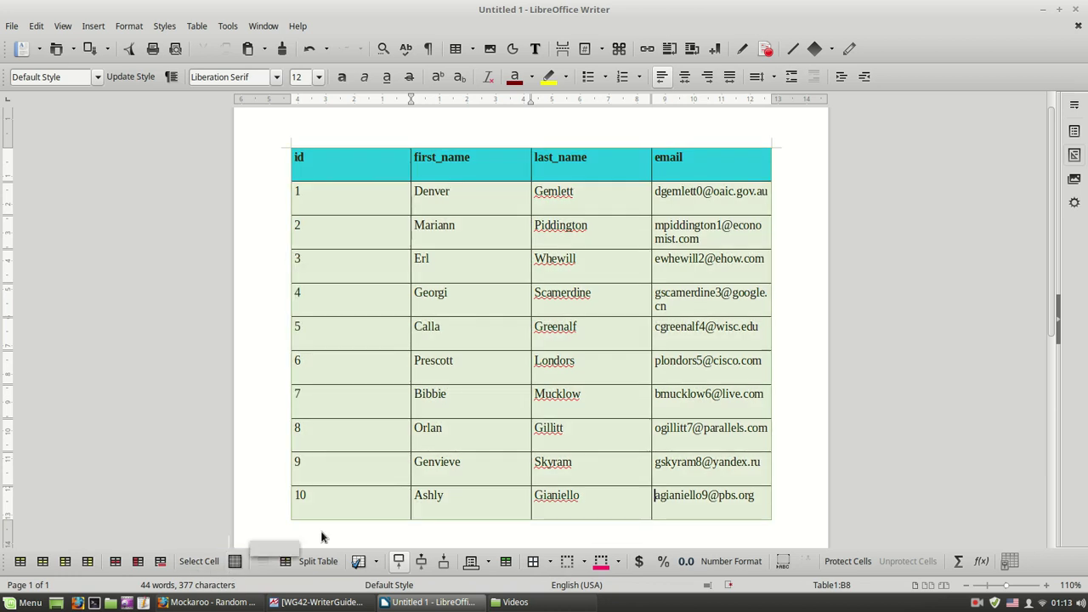
pyautogui.click(550, 562)
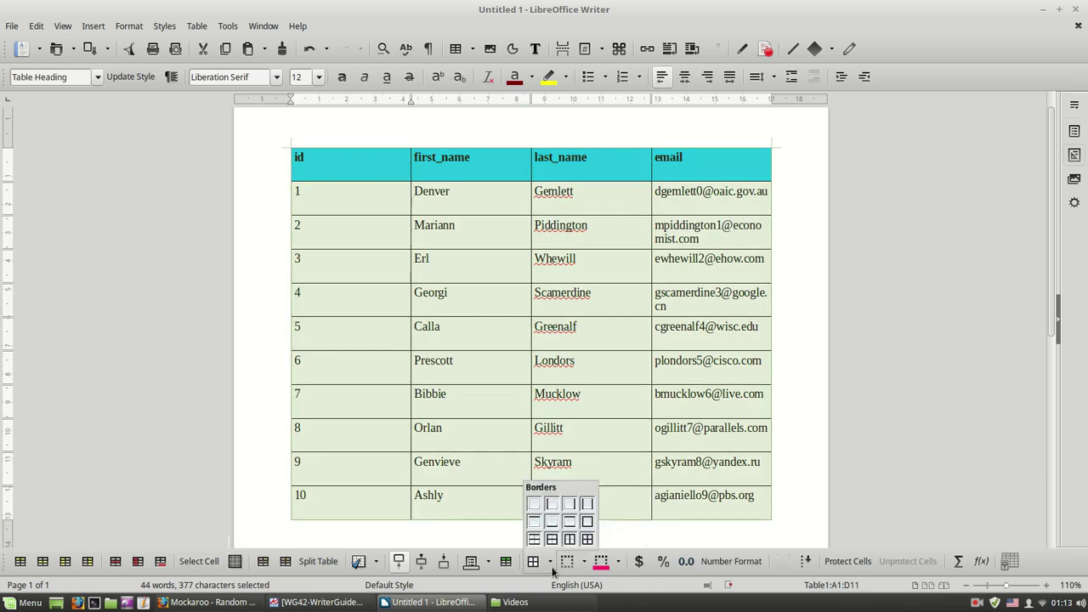
pyautogui.click(534, 504)
pyautogui.click(385, 337)
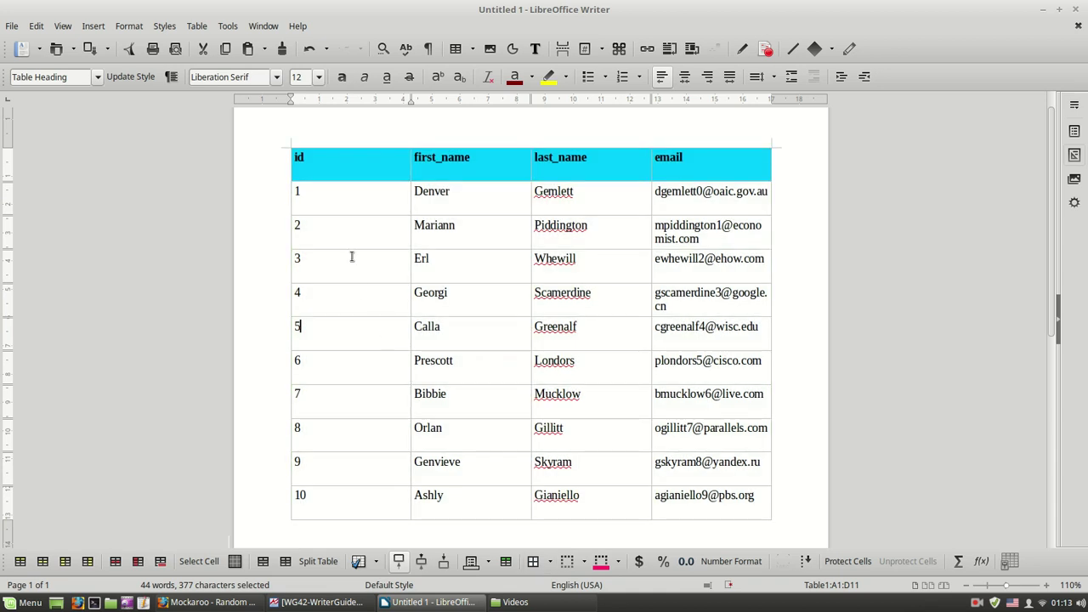
pyautogui.click(363, 353)
# Step: Apply the outer-border-only preset to the whole table
pyautogui.click(235, 561)
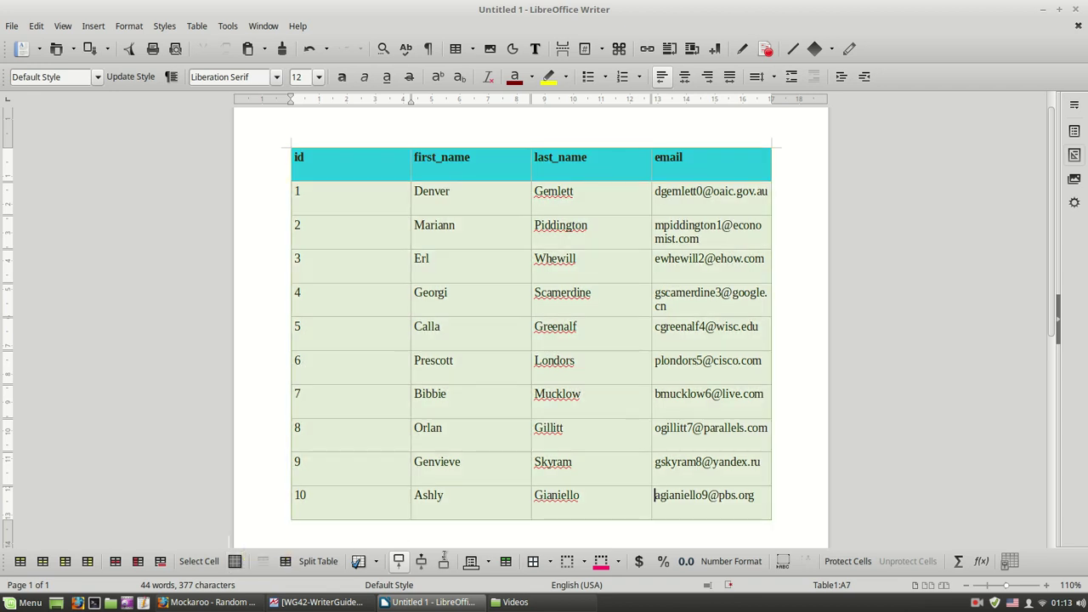
pyautogui.click(550, 563)
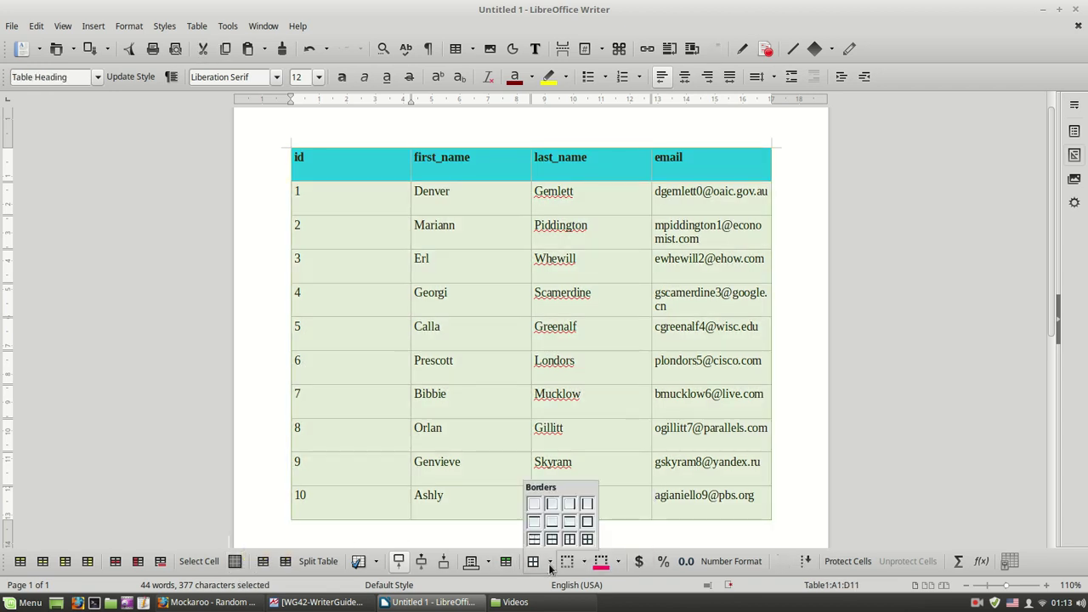
pyautogui.click(587, 504)
pyautogui.click(478, 369)
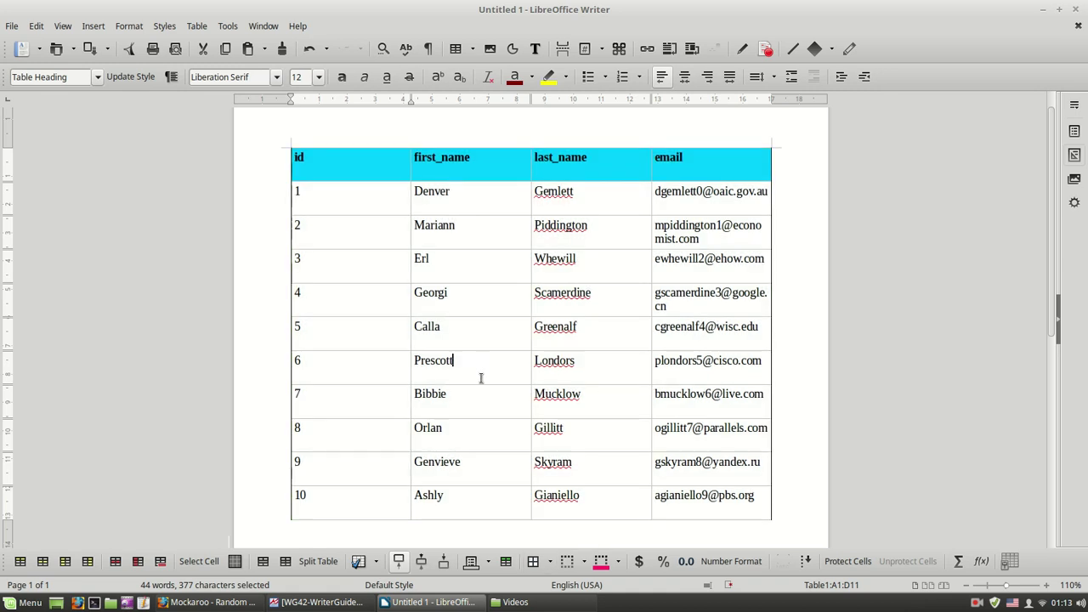
# Step: Give the table border a thicker line style
pyautogui.click(327, 509)
pyautogui.click(236, 562)
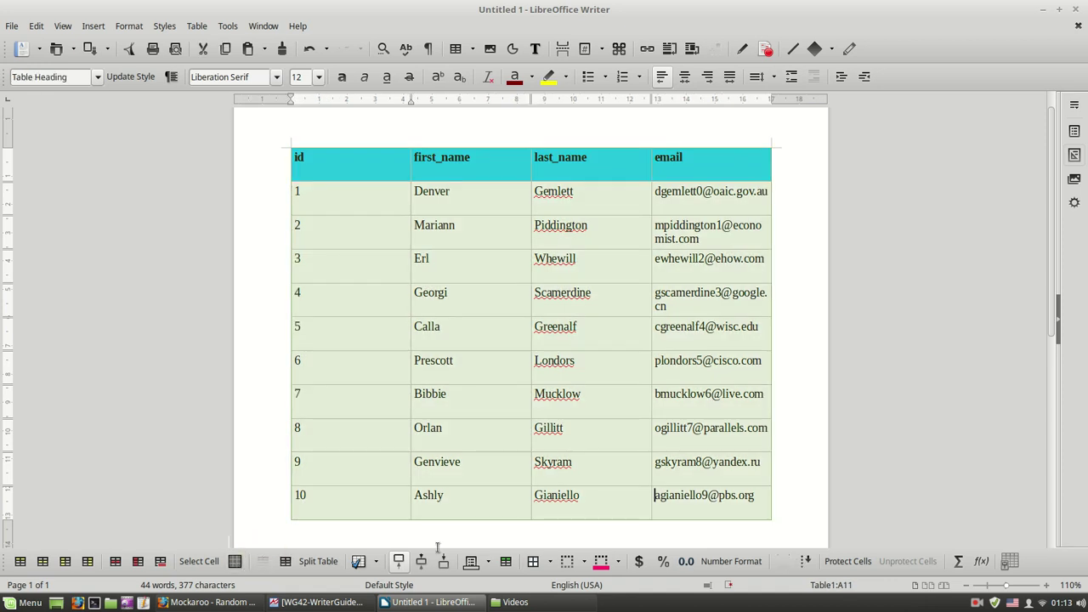
pyautogui.click(586, 563)
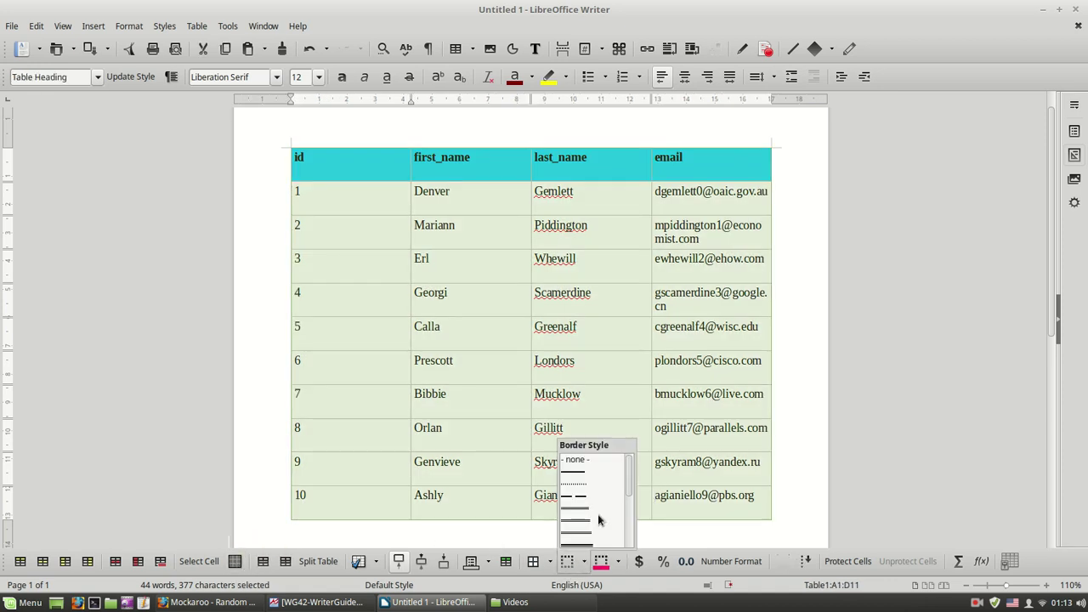
pyautogui.scroll(-3, 598, 514)
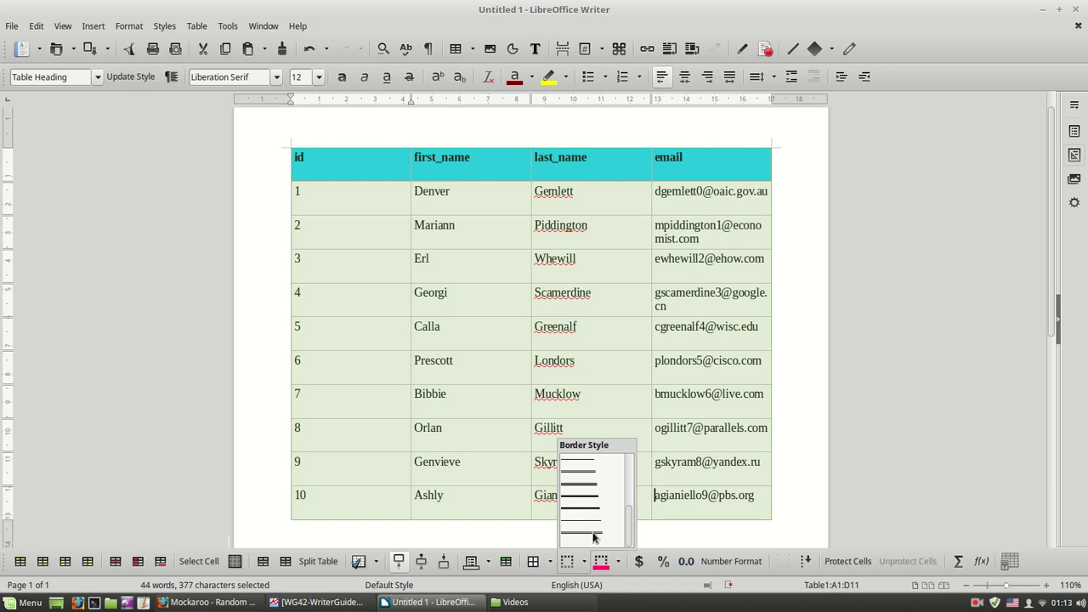
pyautogui.click(583, 486)
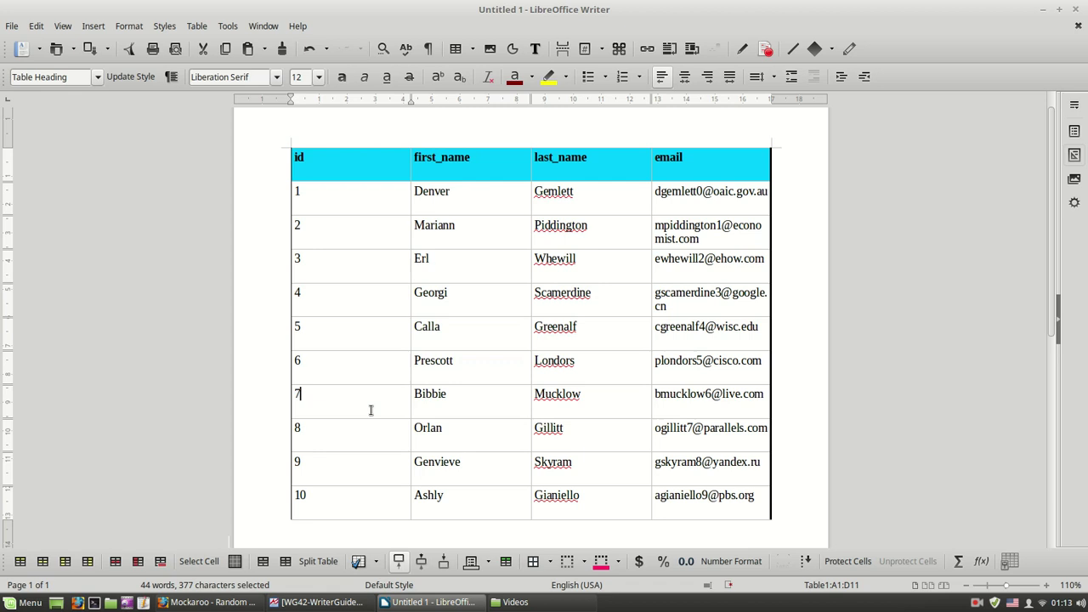
pyautogui.click(371, 411)
# Step: Set the table border colour to Purple 6
pyautogui.click(236, 562)
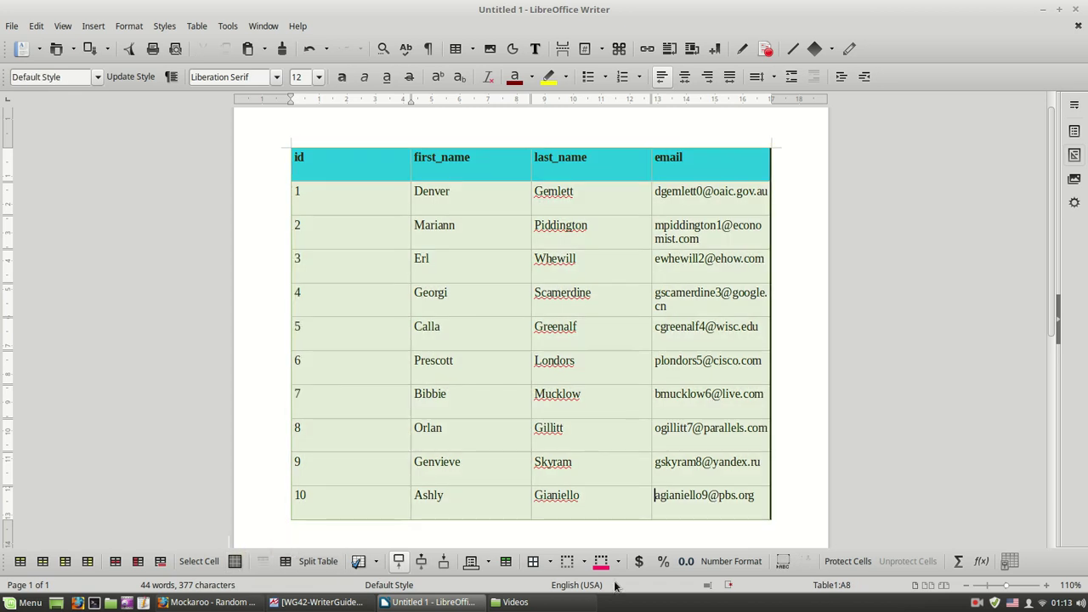
pyautogui.click(618, 562)
pyautogui.scroll(-1, 637, 451)
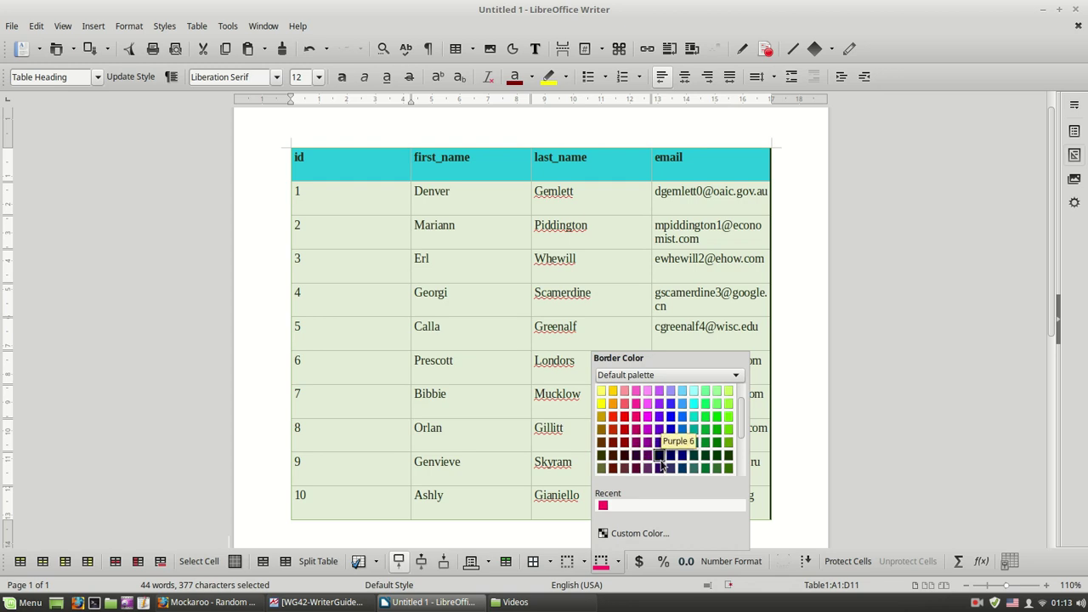
pyautogui.click(661, 461)
pyautogui.click(624, 441)
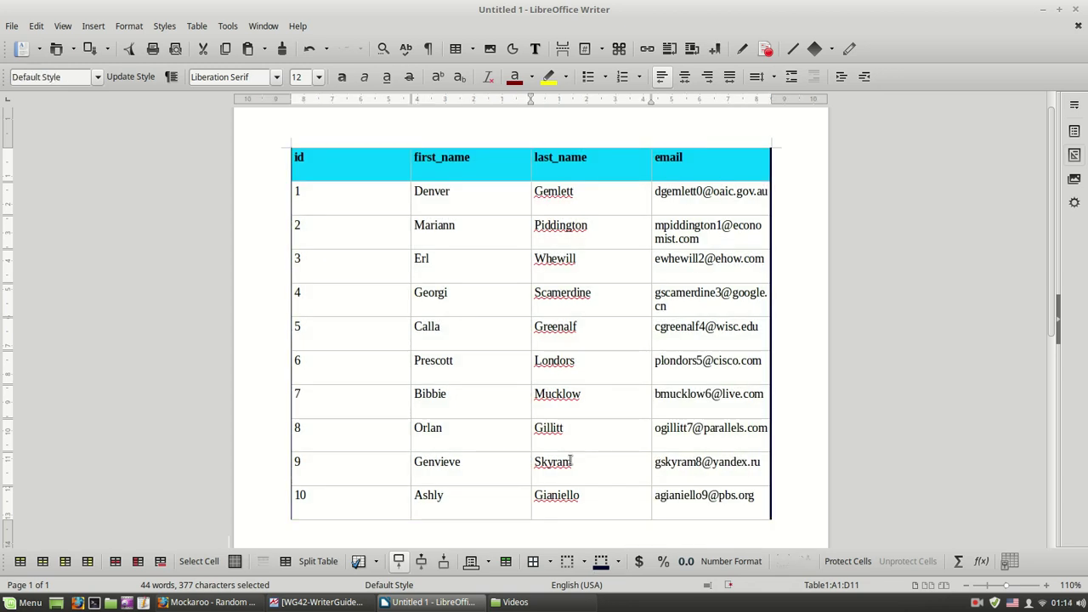
# Step: Change the table border colour to dark red
pyautogui.click(235, 561)
pyautogui.click(620, 569)
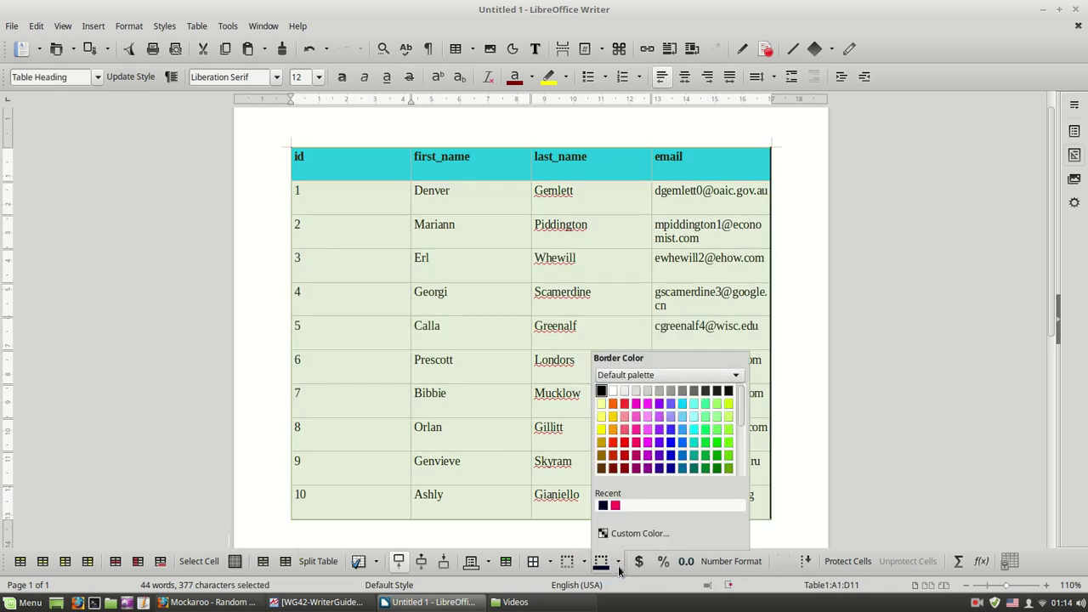
pyautogui.click(617, 454)
pyautogui.click(486, 427)
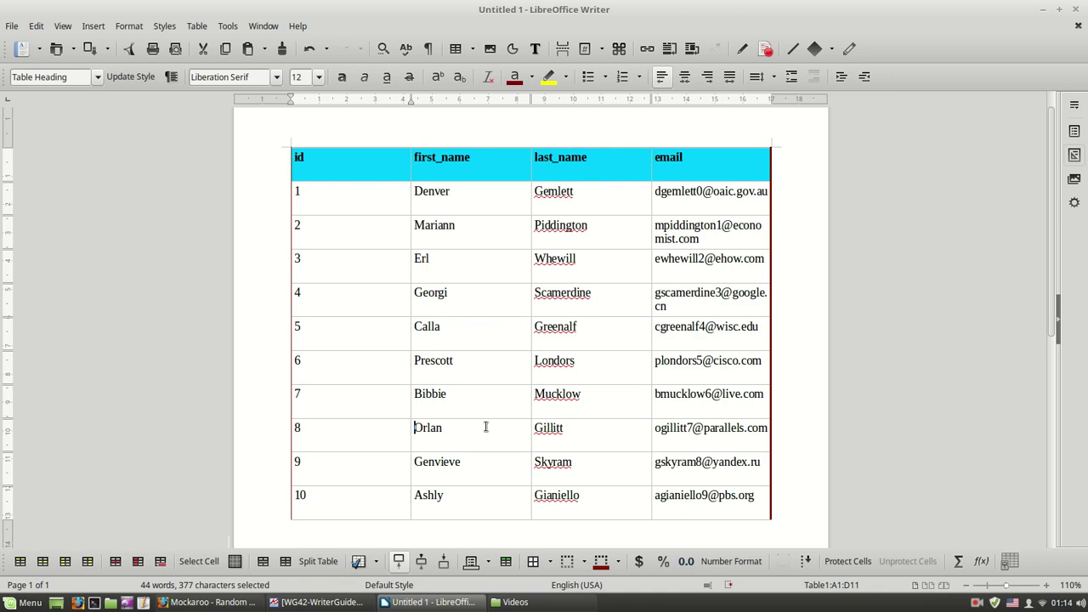
pyautogui.click(351, 496)
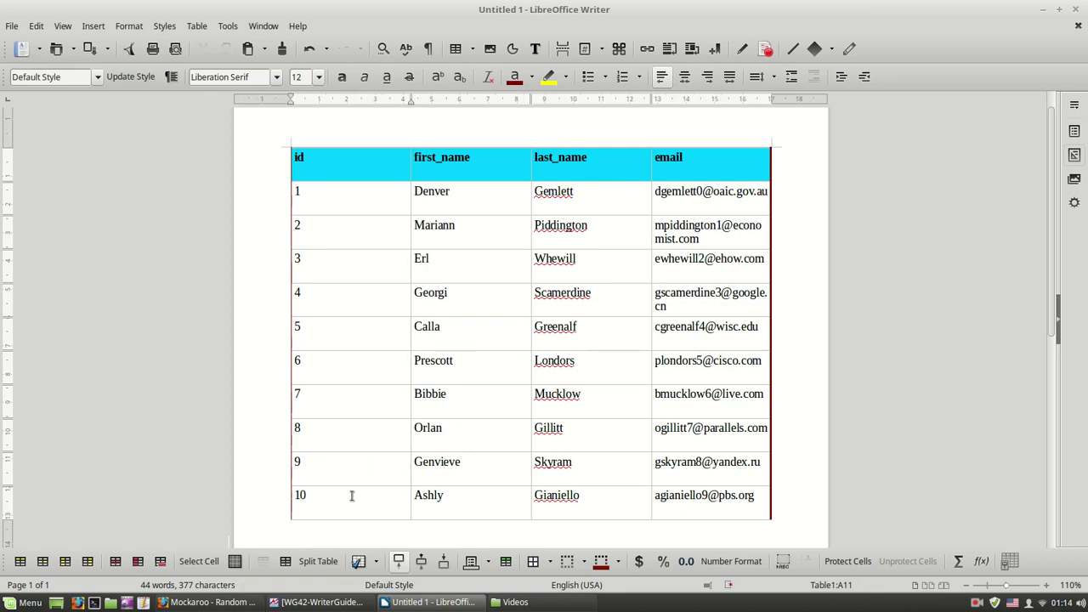
pyautogui.click(390, 402)
# Step: In Table Properties > Borders, apply 1.00 pt Orange 5 side borders to the whole table
pyautogui.click(344, 498)
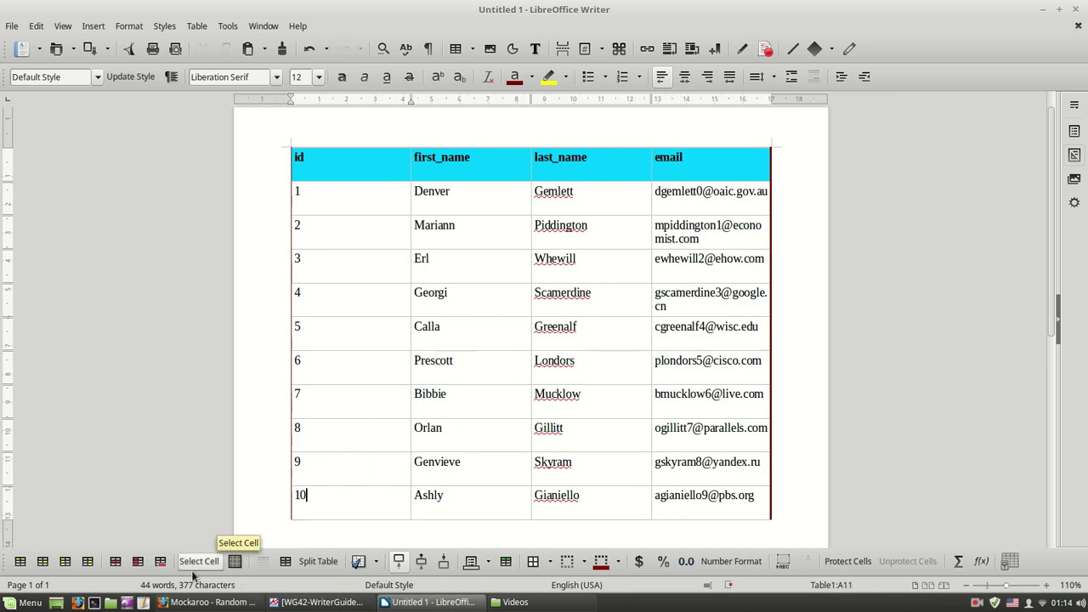
pyautogui.click(240, 559)
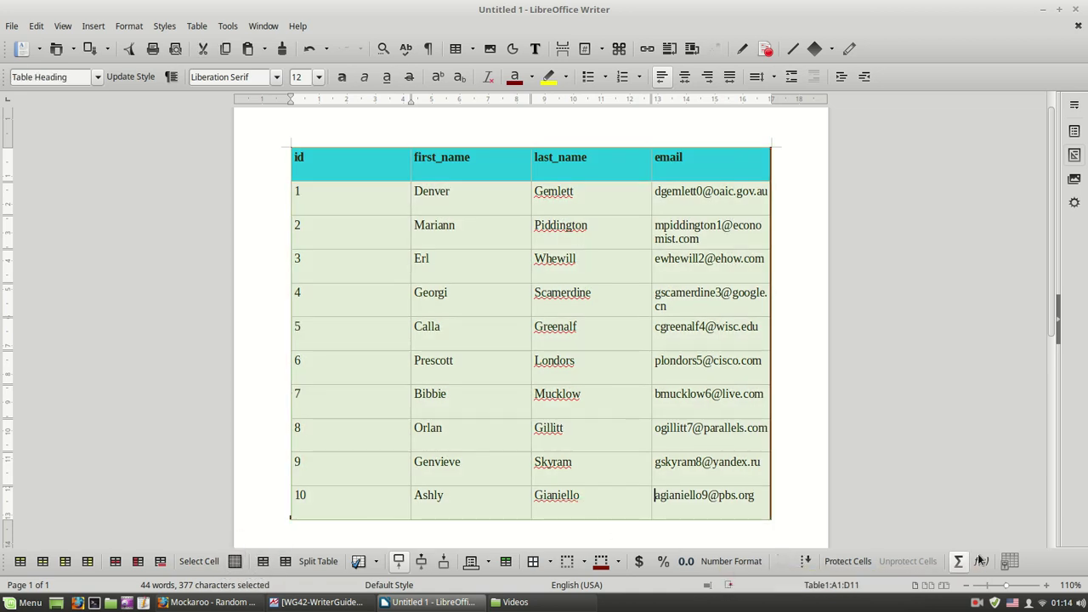
pyautogui.click(1009, 563)
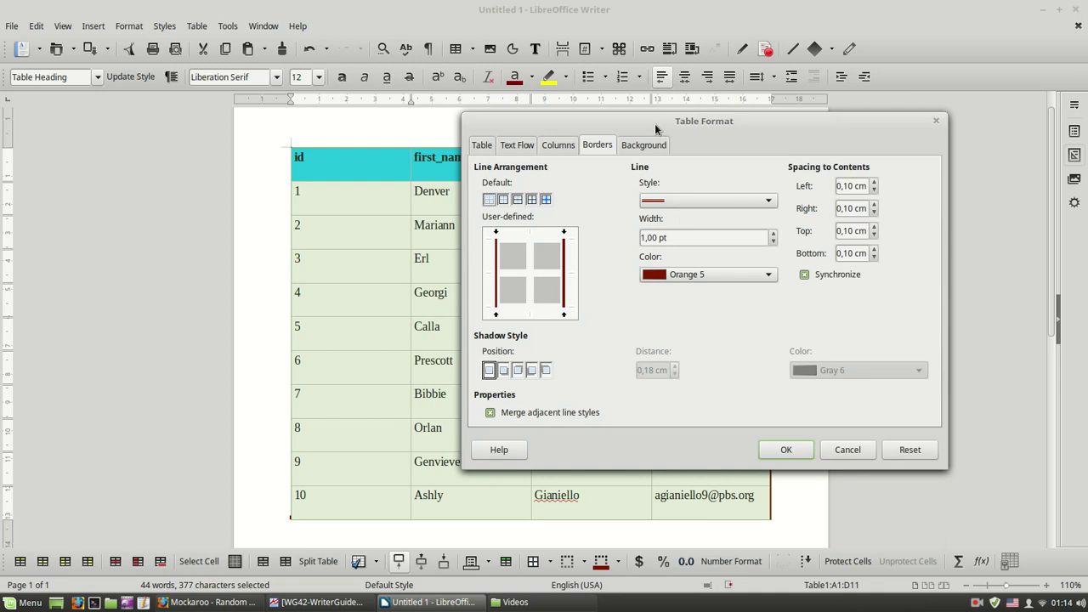
pyautogui.moveTo(655, 128)
pyautogui.mouseDown()
pyautogui.moveTo(679, 153)
pyautogui.moveTo(673, 135)
pyautogui.mouseUp()
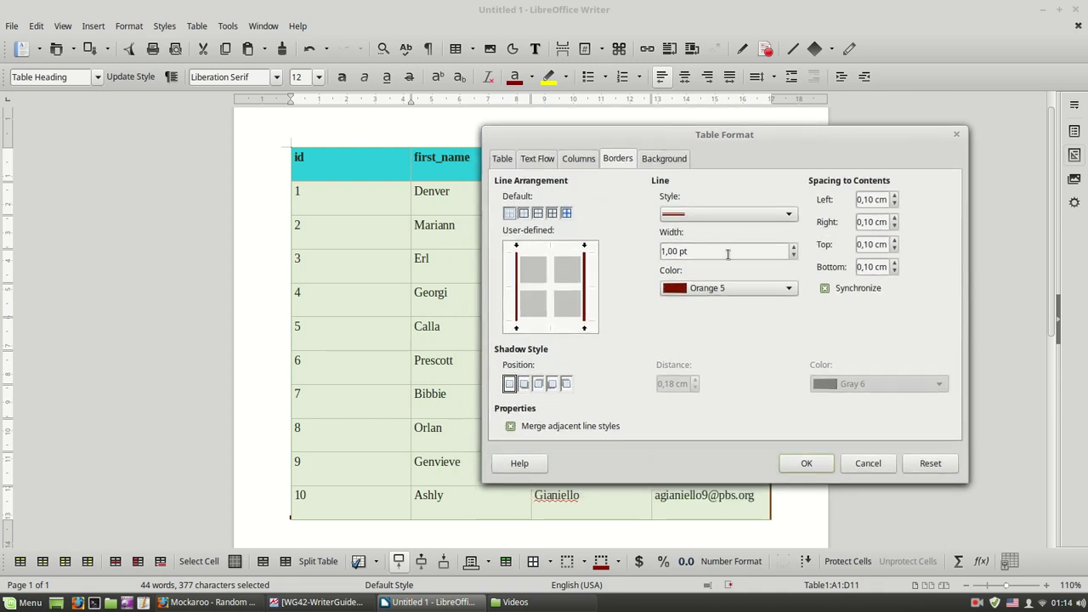
pyautogui.click(792, 251)
pyautogui.click(804, 463)
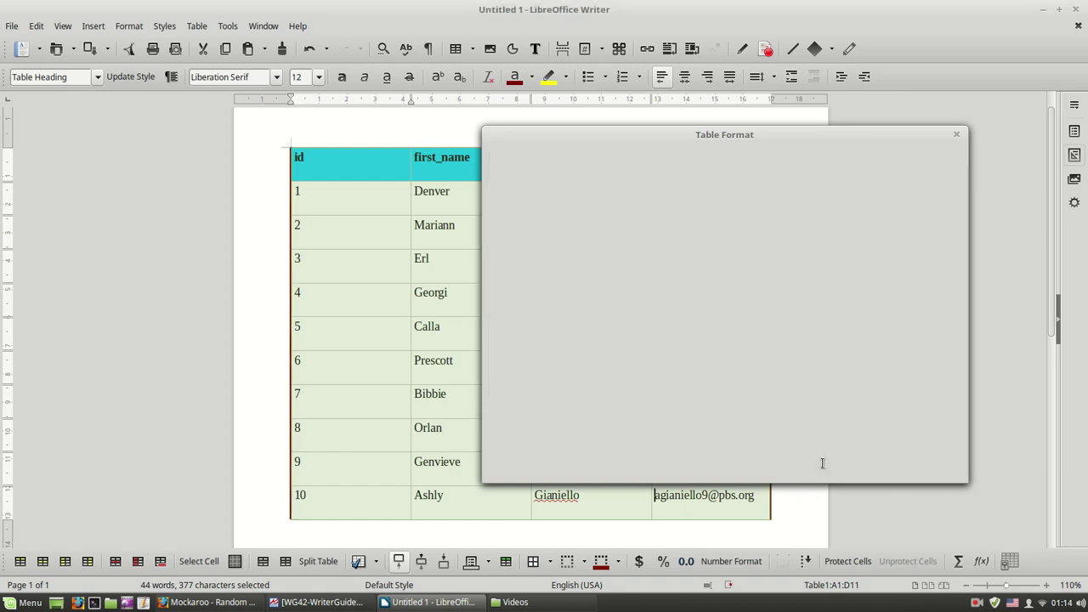
pyautogui.click(467, 411)
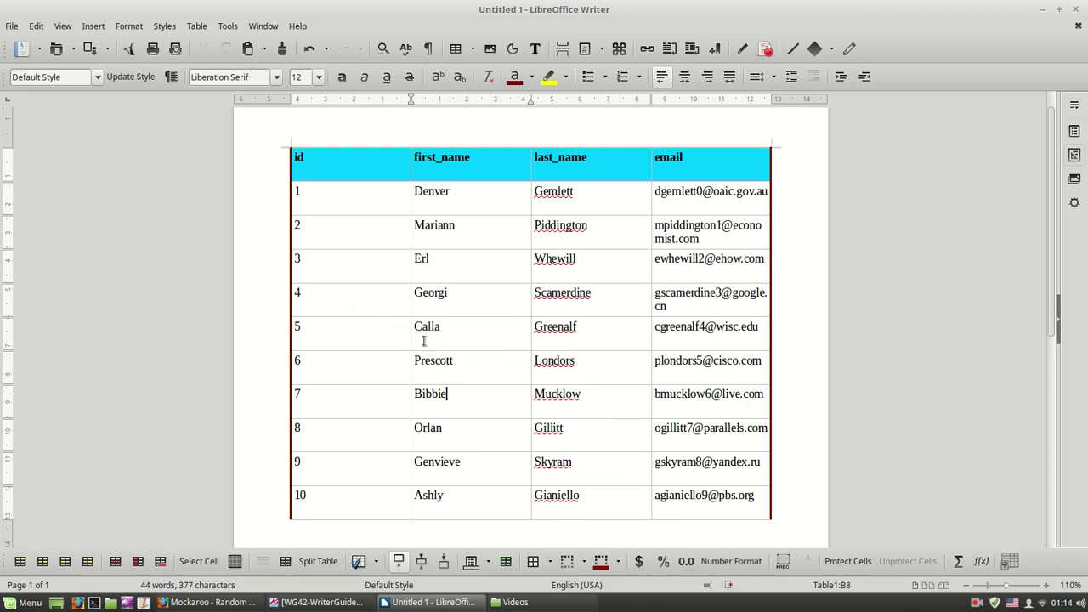
# Step: Format the id cells as Currency, then Percent, finally two-decimal Number (1.00 to 10.00)
pyautogui.scroll(-2, 376, 315)
pyautogui.scroll(1, 381, 315)
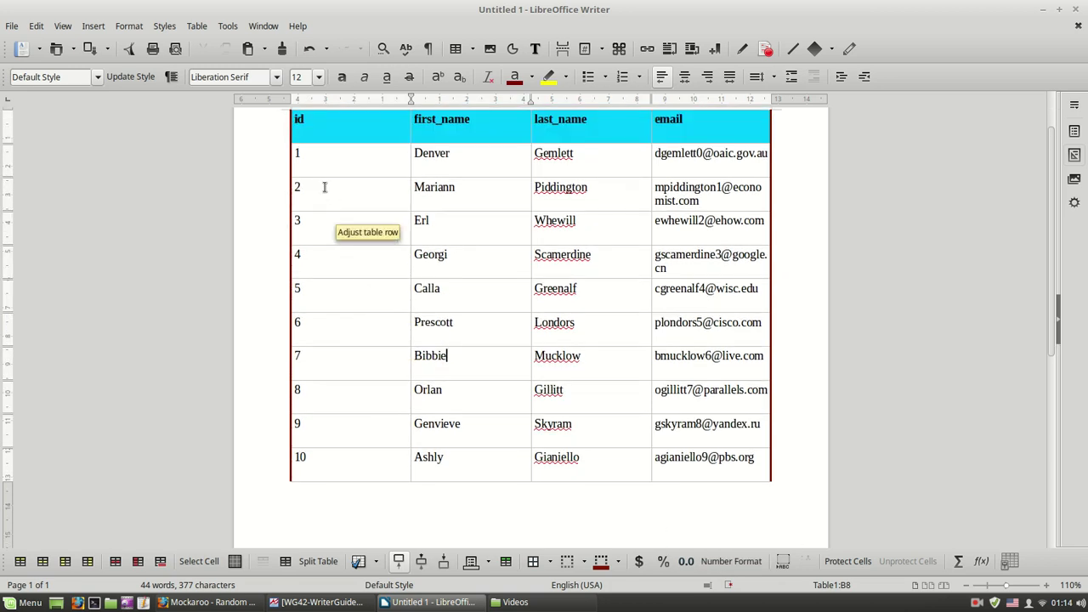
pyautogui.moveTo(297, 153); pyautogui.dragTo(322, 463)
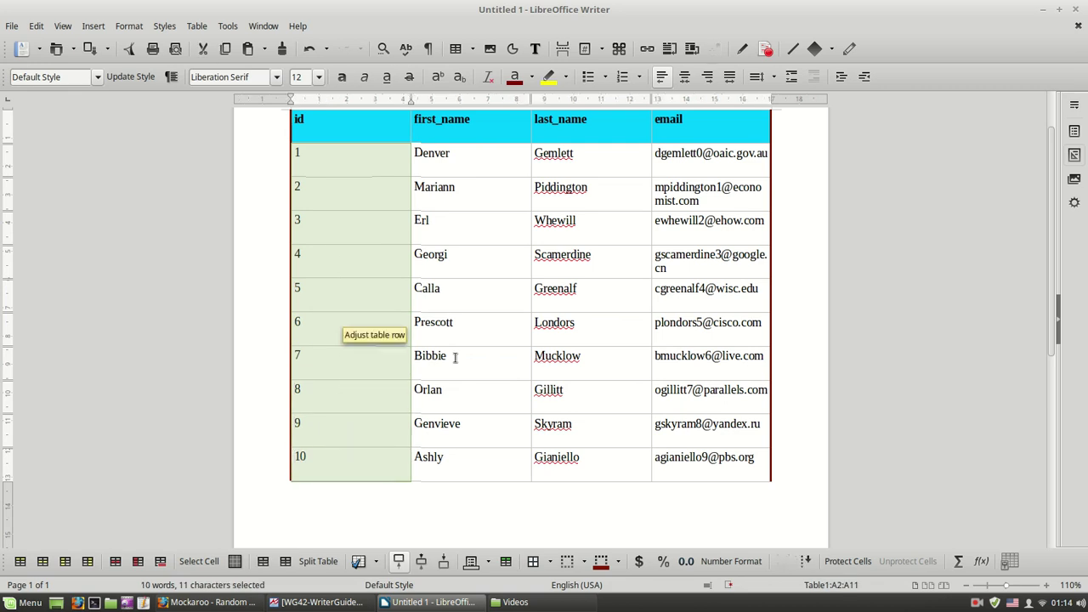
pyautogui.click(639, 562)
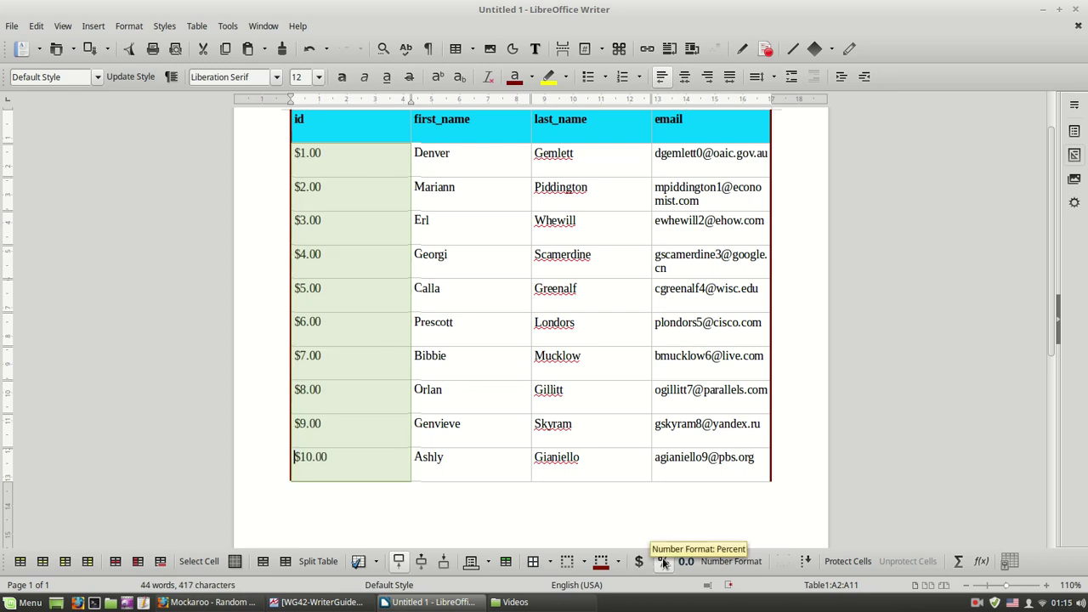
pyautogui.click(665, 561)
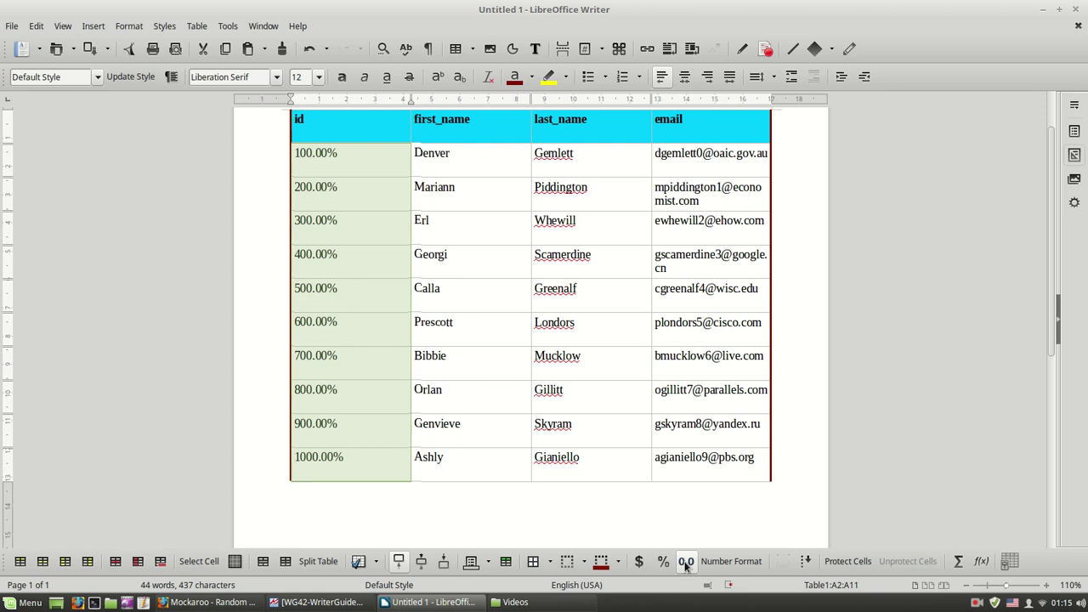
pyautogui.click(685, 561)
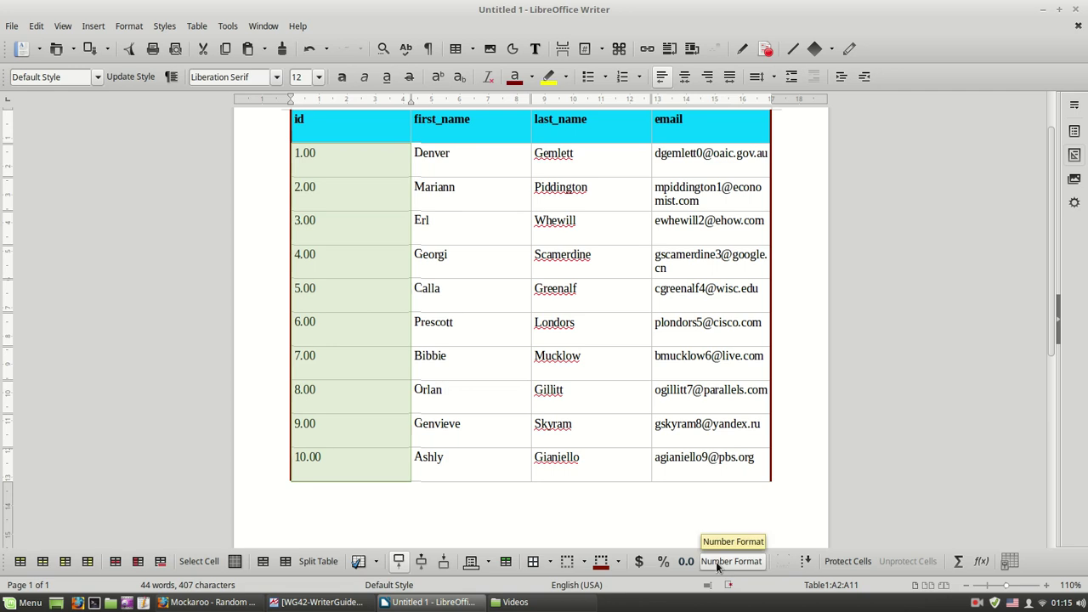
# Step: In Number Format, choose Currency with the EUR € Greek format for the id cells
pyautogui.click(716, 562)
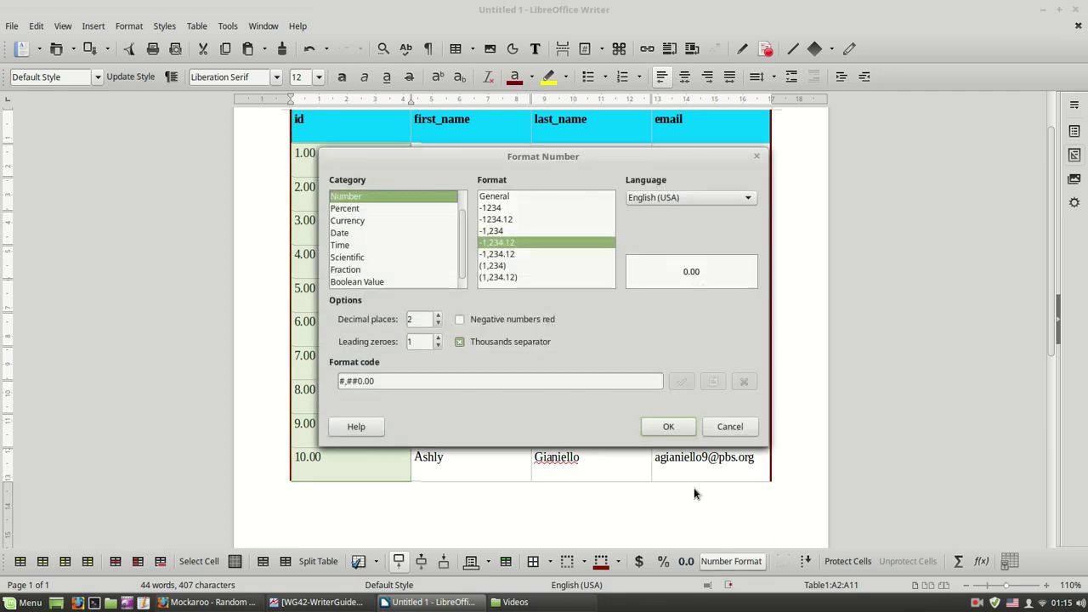
pyautogui.moveTo(463, 226); pyautogui.dragTo(464, 204)
pyautogui.click(344, 233)
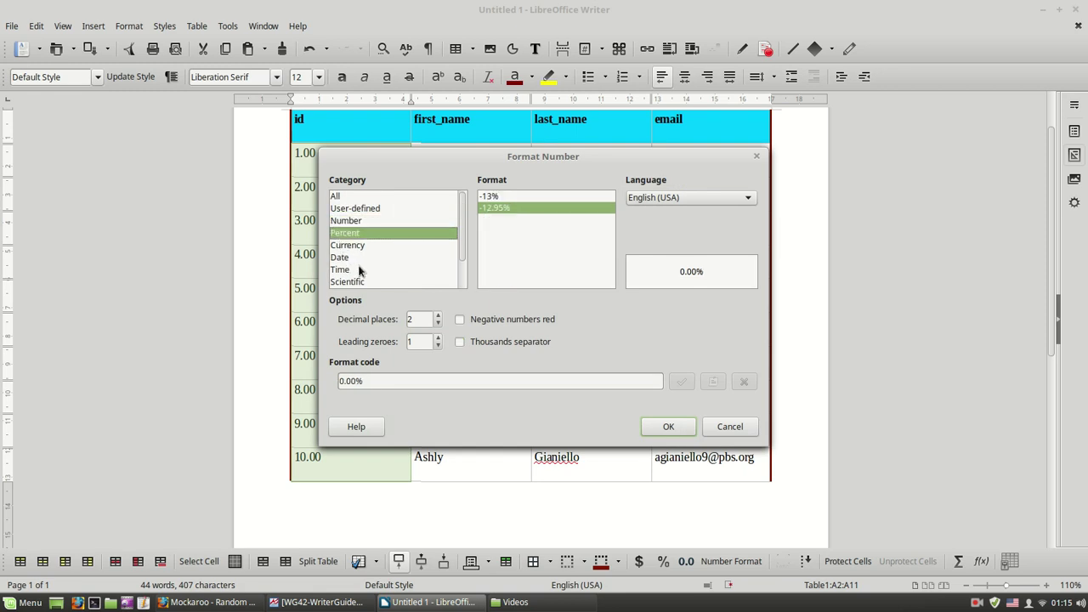
pyautogui.moveTo(454, 169); pyautogui.dragTo(546, 227)
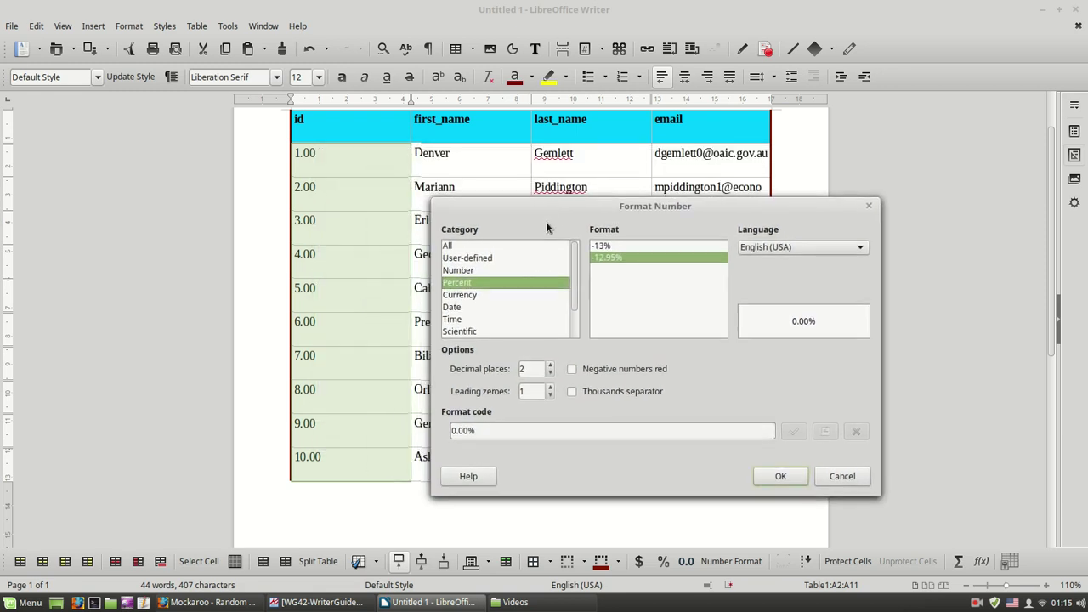
pyautogui.click(500, 295)
pyautogui.click(697, 246)
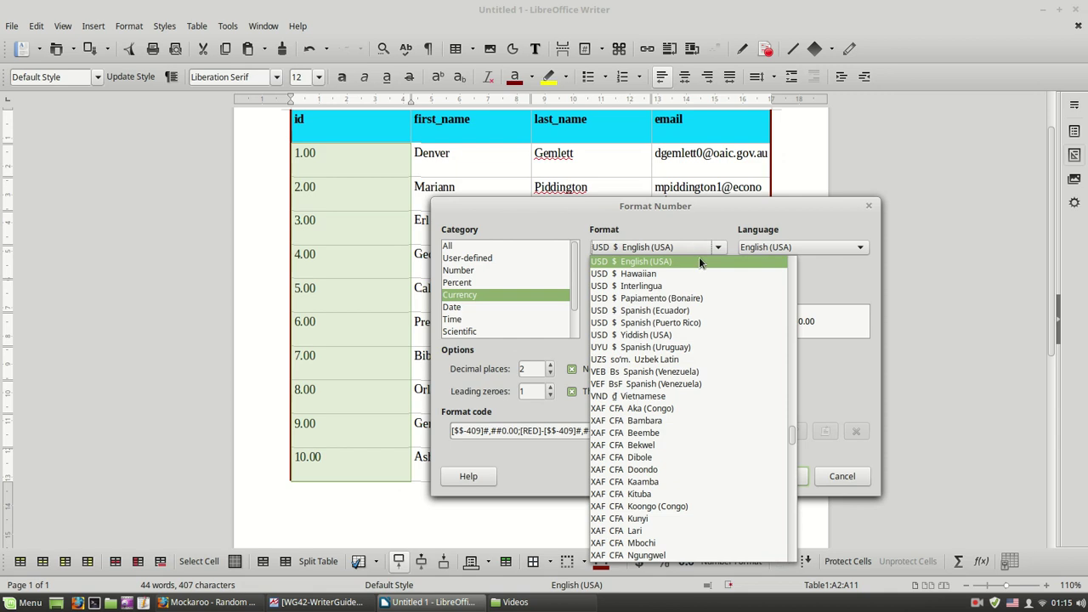
pyautogui.scroll(5, 750, 377)
pyautogui.moveTo(794, 422); pyautogui.dragTo(793, 306)
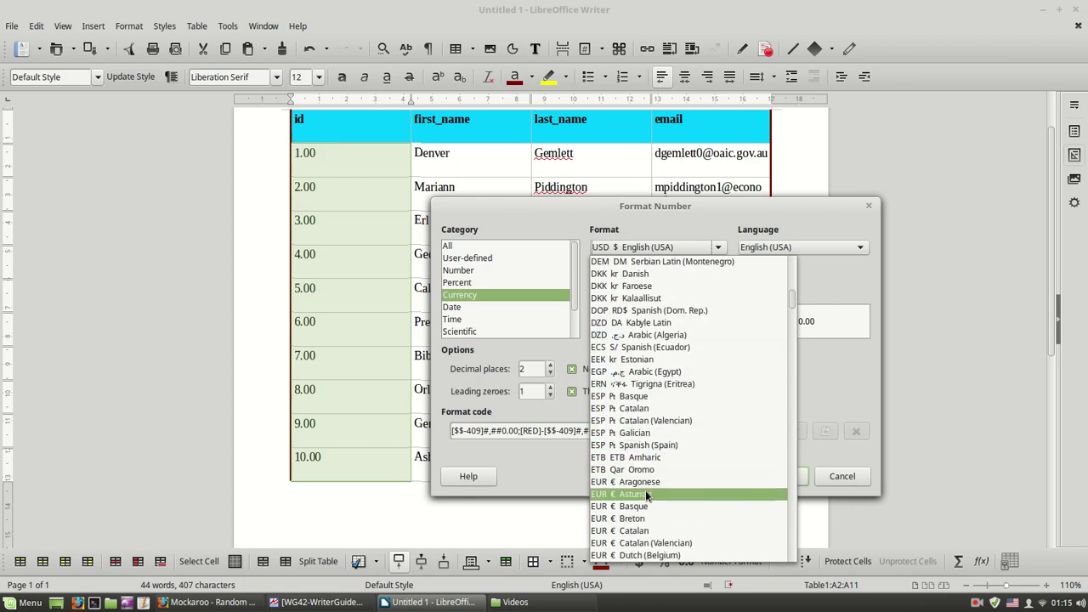
pyautogui.scroll(-3, 644, 490)
pyautogui.scroll(-3, 671, 455)
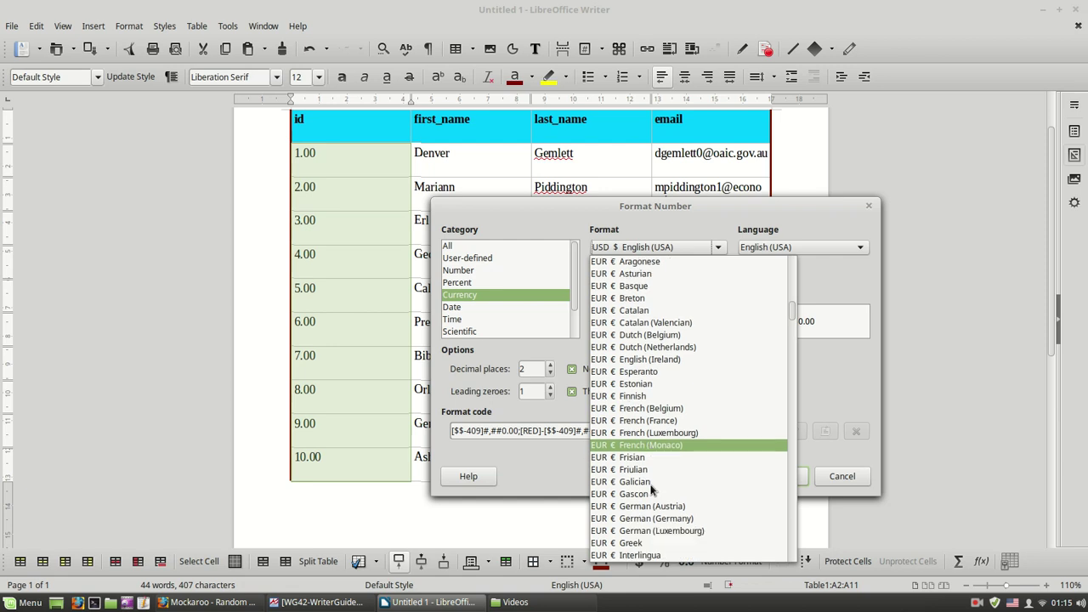
pyautogui.click(633, 542)
pyautogui.click(780, 476)
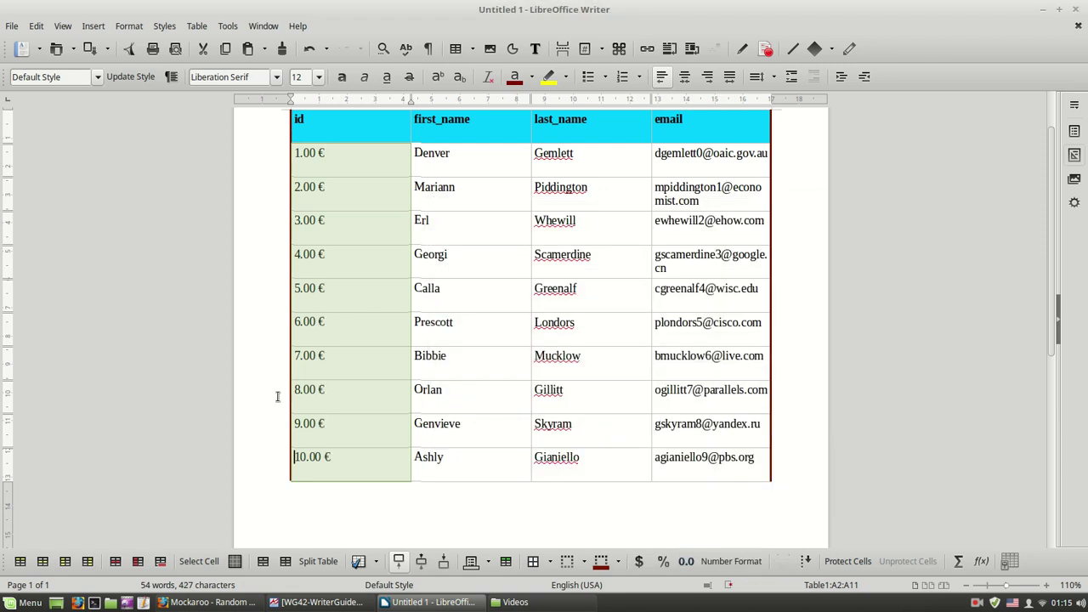
# Step: In Number Format, apply the Number category's General format to the id cells
pyautogui.click(724, 561)
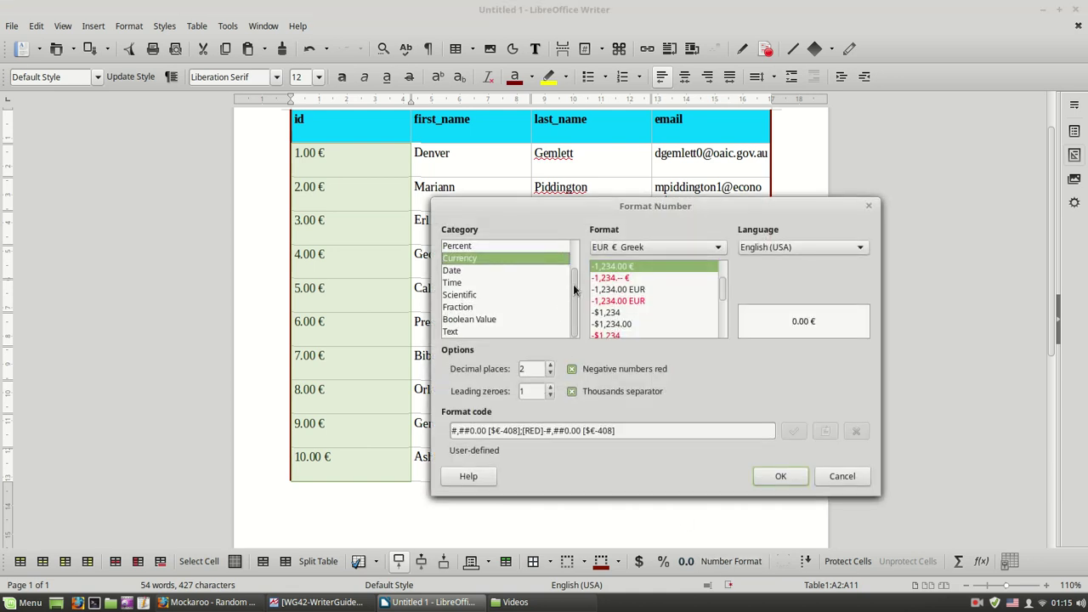
pyautogui.scroll(1, 569, 266)
pyautogui.click(466, 272)
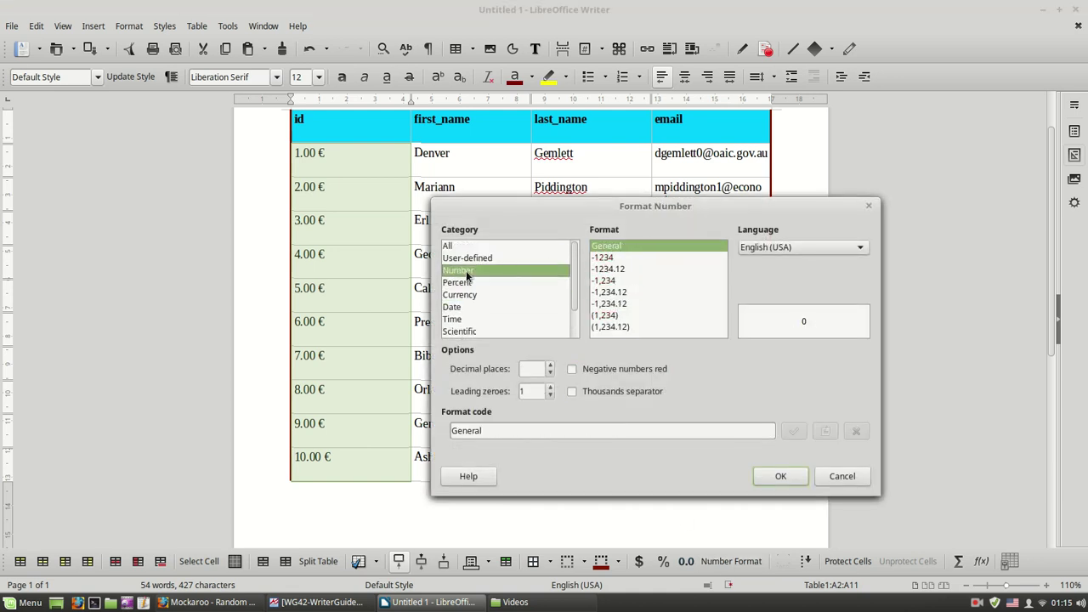
pyautogui.click(607, 258)
pyautogui.click(607, 249)
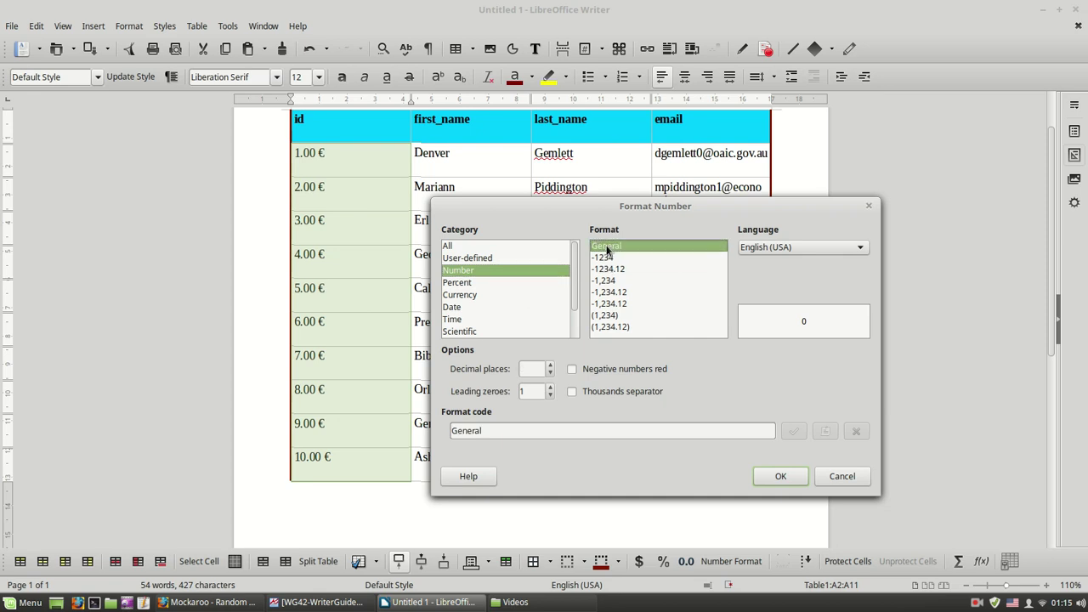
pyautogui.click(769, 480)
pyautogui.click(373, 419)
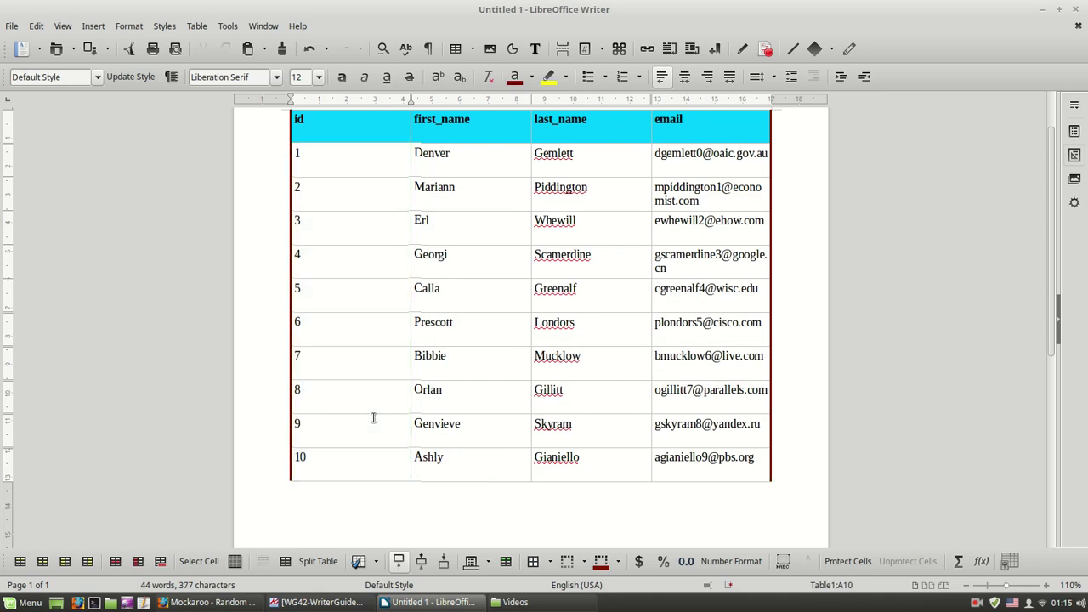
pyautogui.click(357, 369)
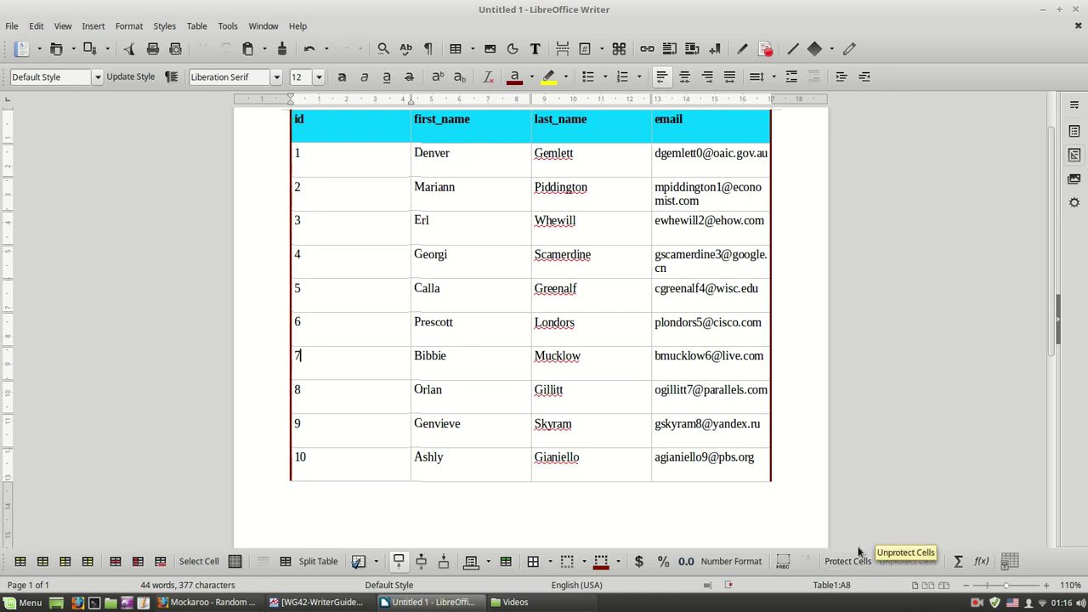
# Step: Protect the id data cells, confirming Backspace edits trigger the read-only warning
pyautogui.moveTo(297, 164); pyautogui.dragTo(408, 443)
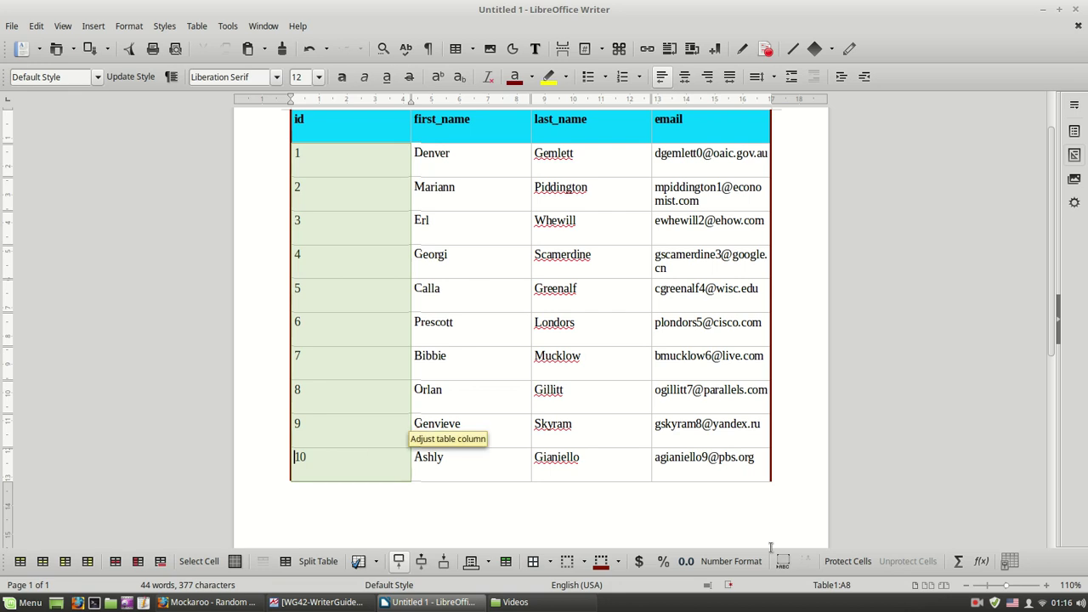
pyautogui.click(848, 565)
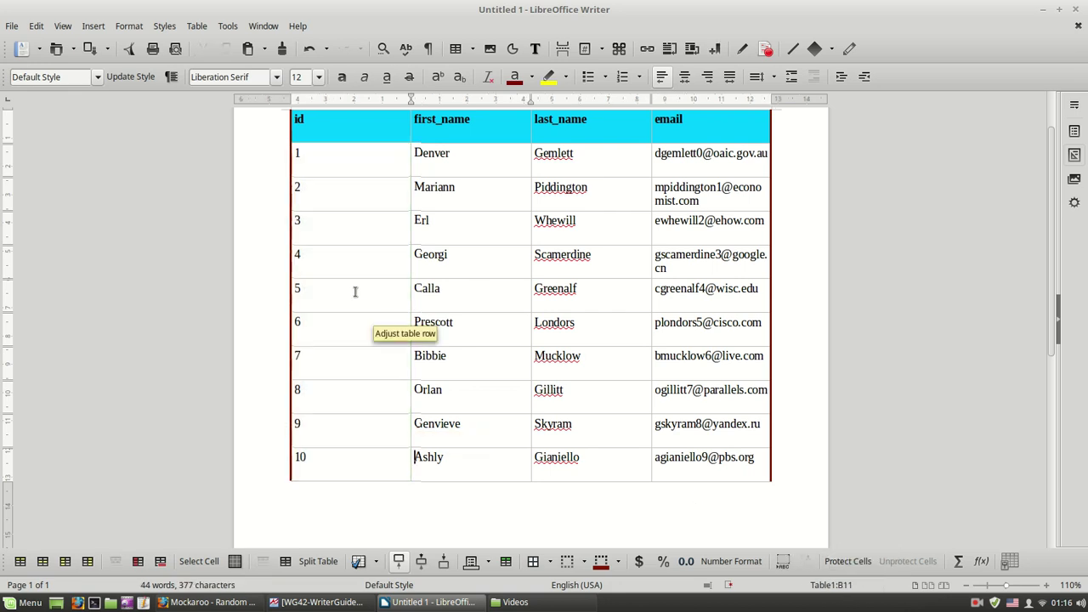
pyautogui.click(314, 225)
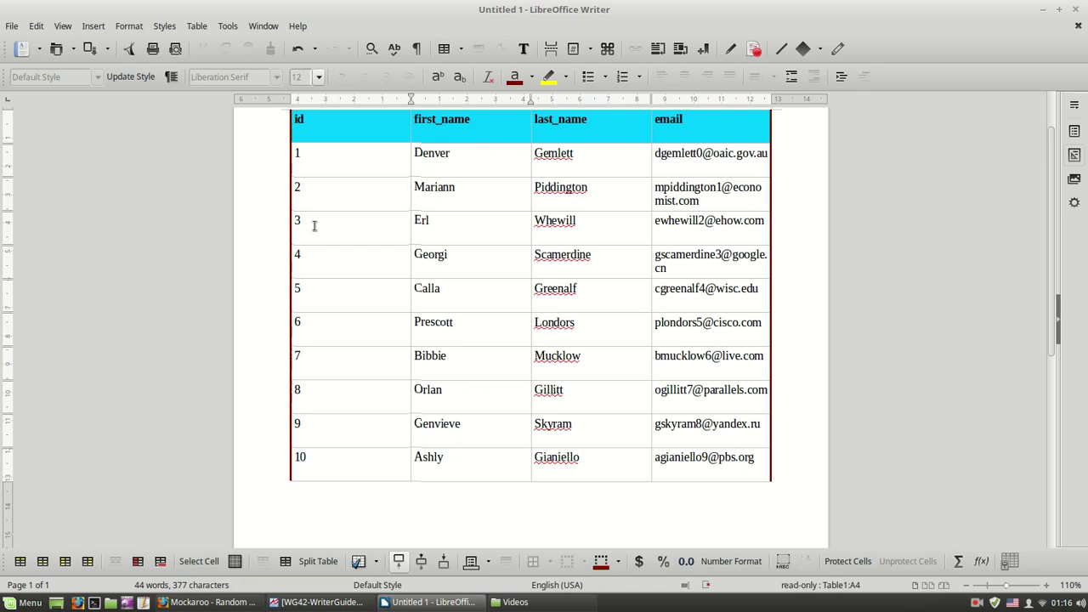
pyautogui.press('BackSpace')
pyautogui.click(625, 331)
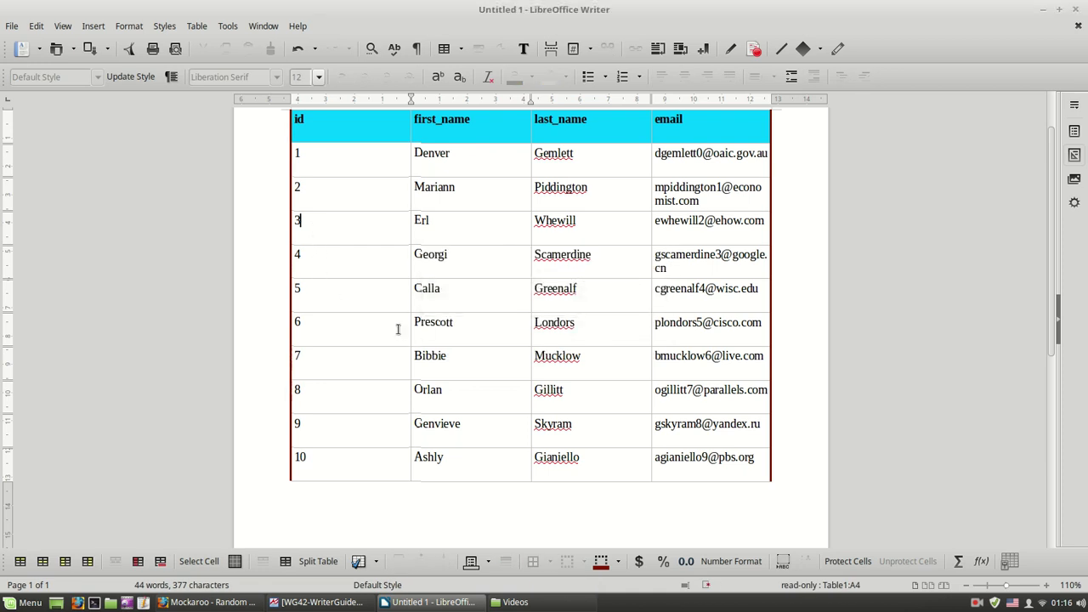
pyautogui.press('BackSpace')
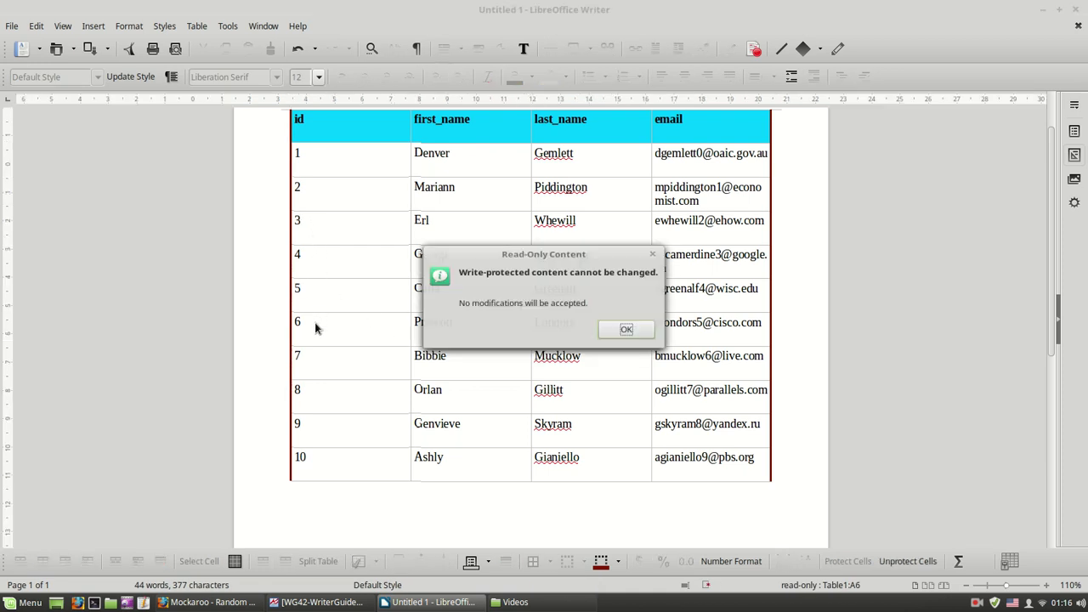
pyautogui.click(619, 331)
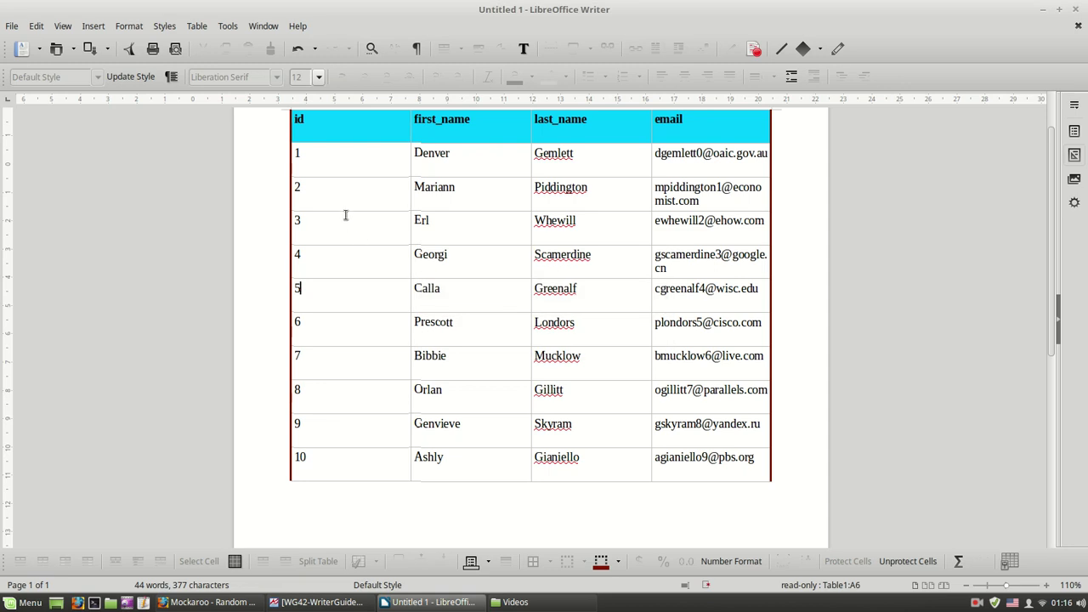
pyautogui.click(298, 157)
# Step: Select the id column (1 to 10) and unprotect its cells
pyautogui.click(322, 191)
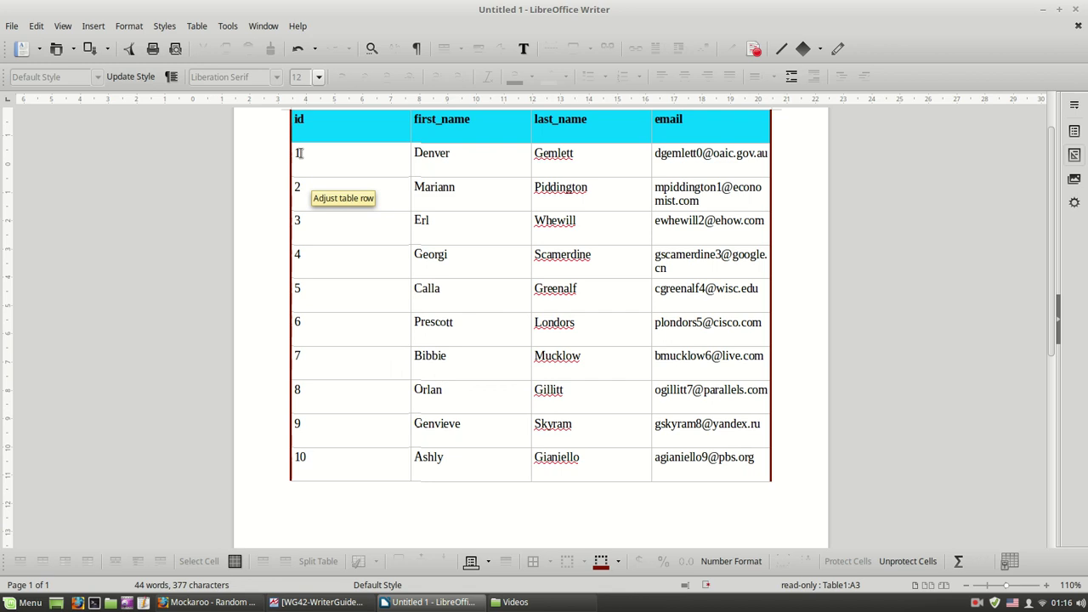
pyautogui.moveTo(298, 152); pyautogui.dragTo(330, 455)
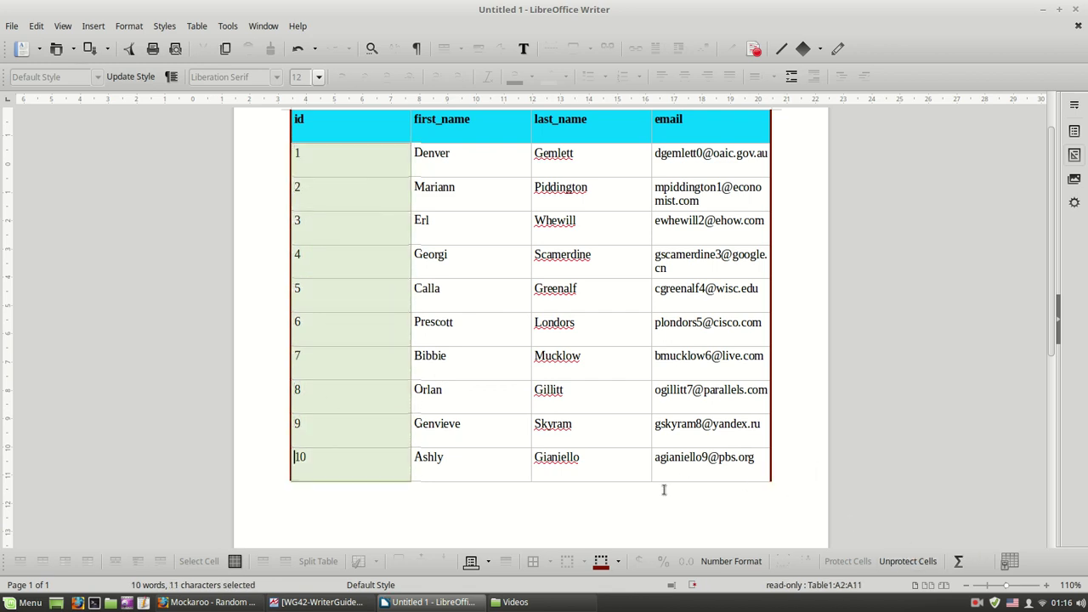
pyautogui.click(345, 297)
pyautogui.write('fg')
pyautogui.press('BackSpace')
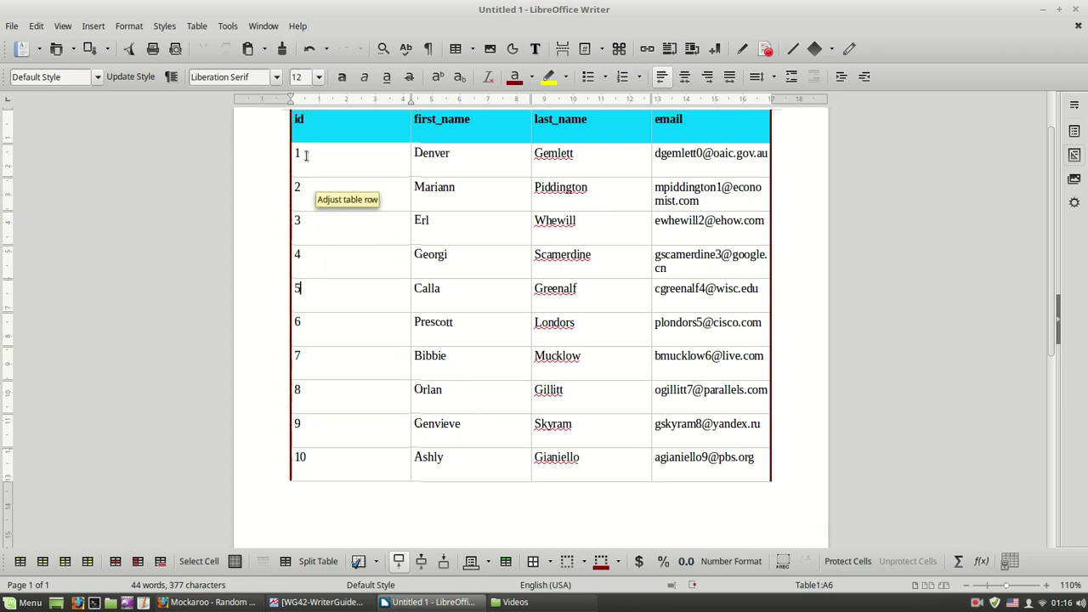
# Step: Select all ten contact rows from A2 to D11 beneath the header
pyautogui.moveTo(303, 153); pyautogui.dragTo(681, 467)
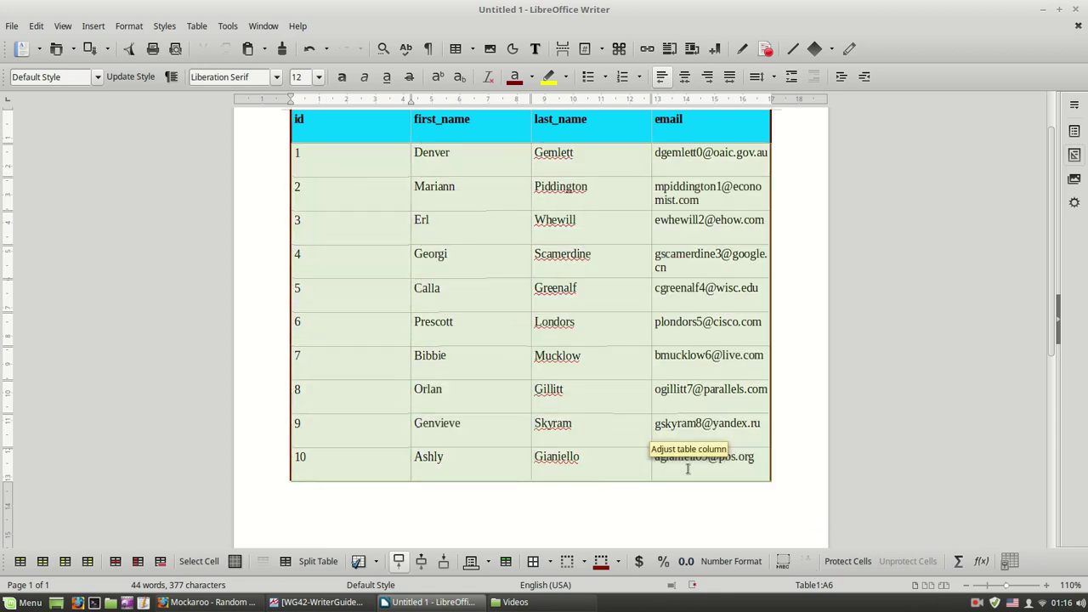
pyautogui.click(333, 183)
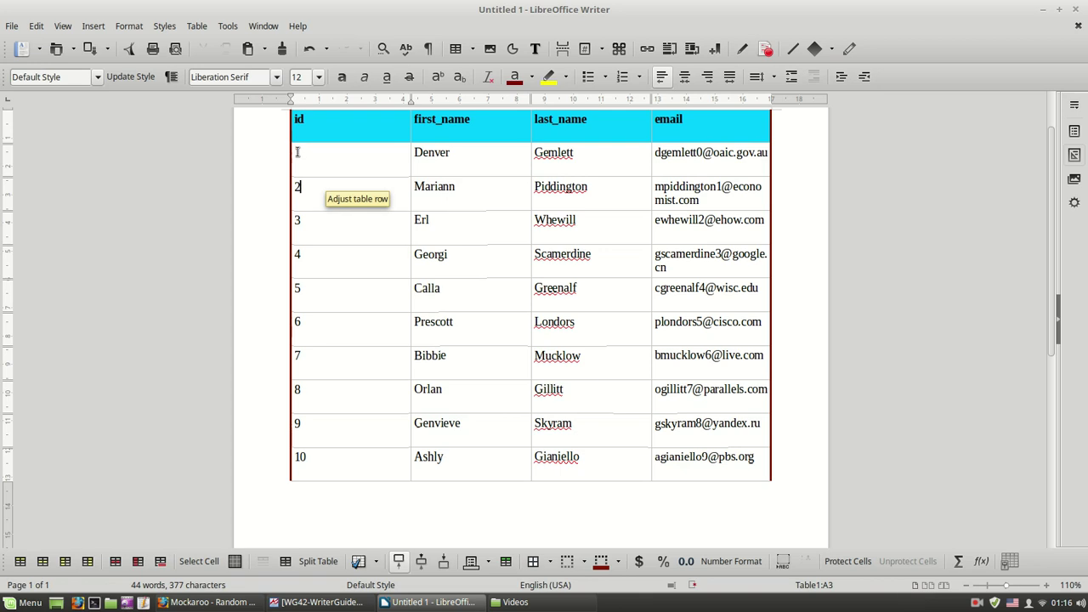
pyautogui.moveTo(298, 152); pyautogui.dragTo(682, 423)
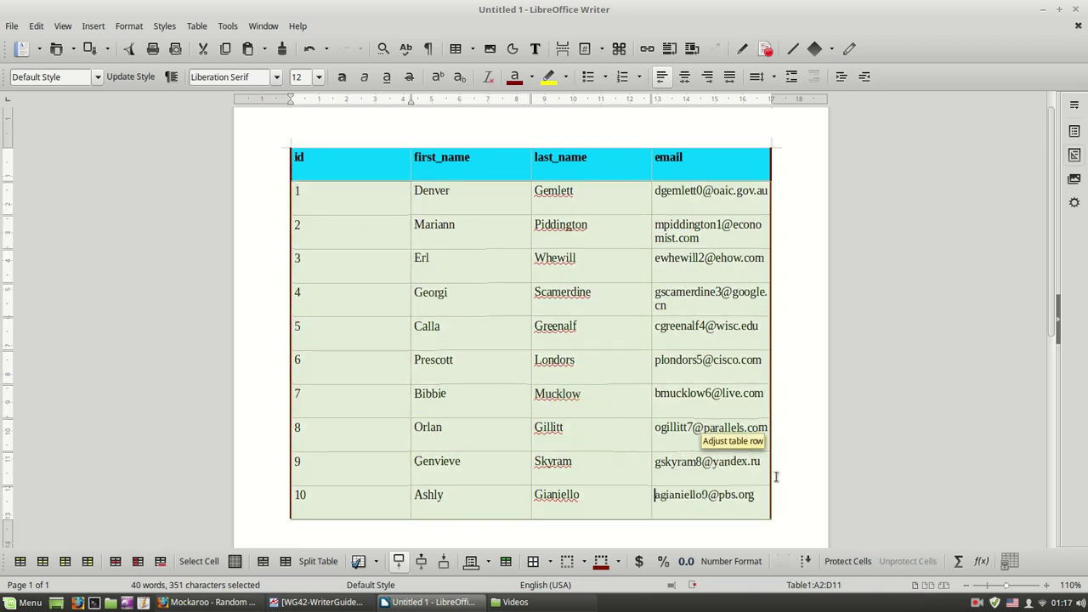
# Step: Sort the rows on Key 1 column 3 (last_name), Alphanumeric, Ascending
pyautogui.click(808, 561)
pyautogui.moveTo(760, 183); pyautogui.dragTo(806, 187)
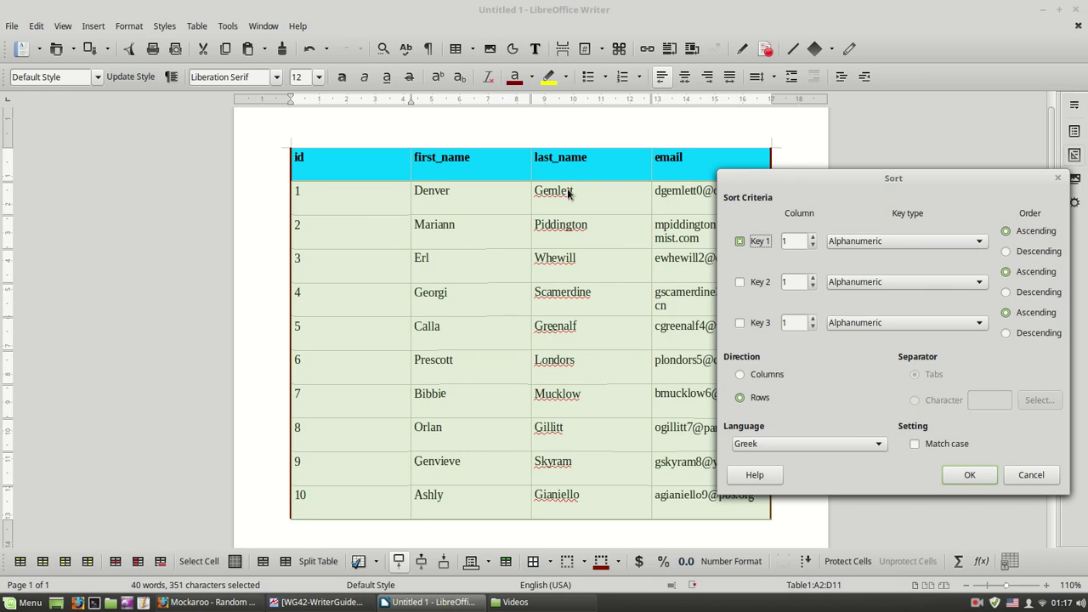
pyautogui.click(812, 239)
pyautogui.click(813, 237)
pyautogui.click(914, 245)
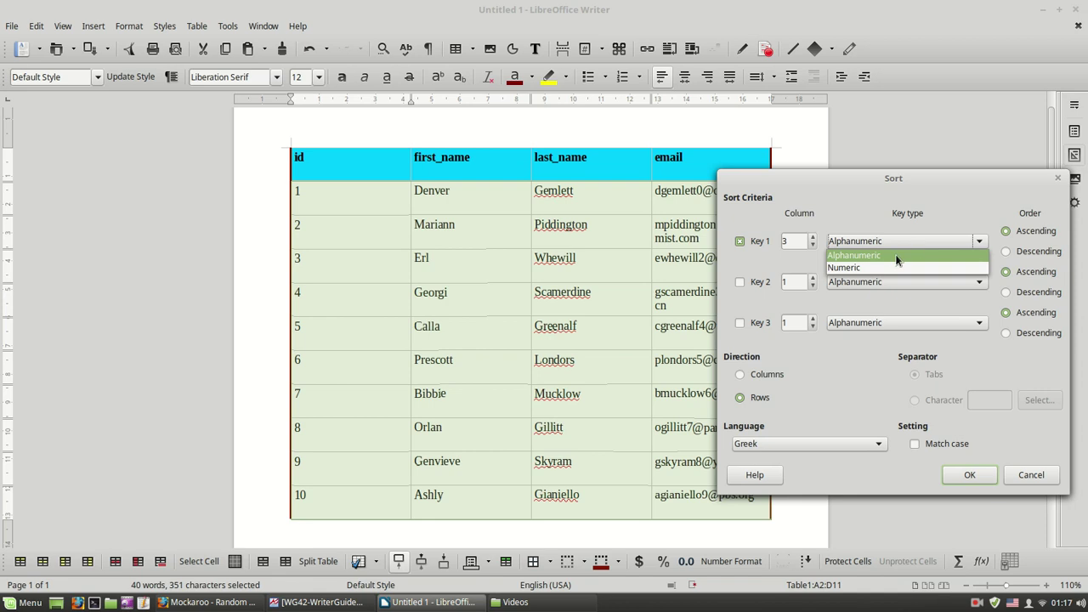
pyautogui.click(896, 255)
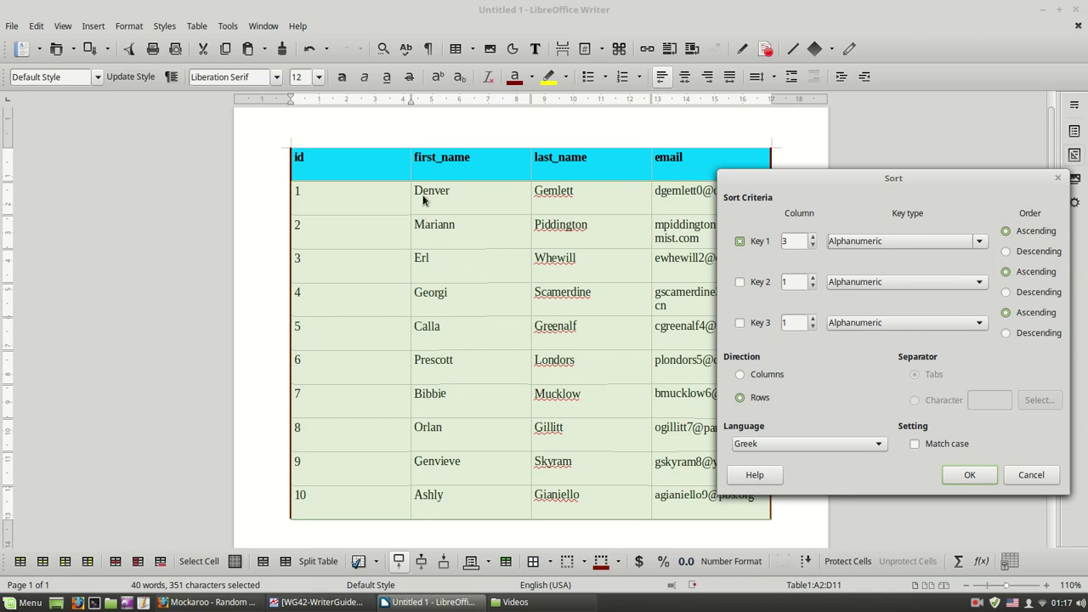
pyautogui.click(965, 476)
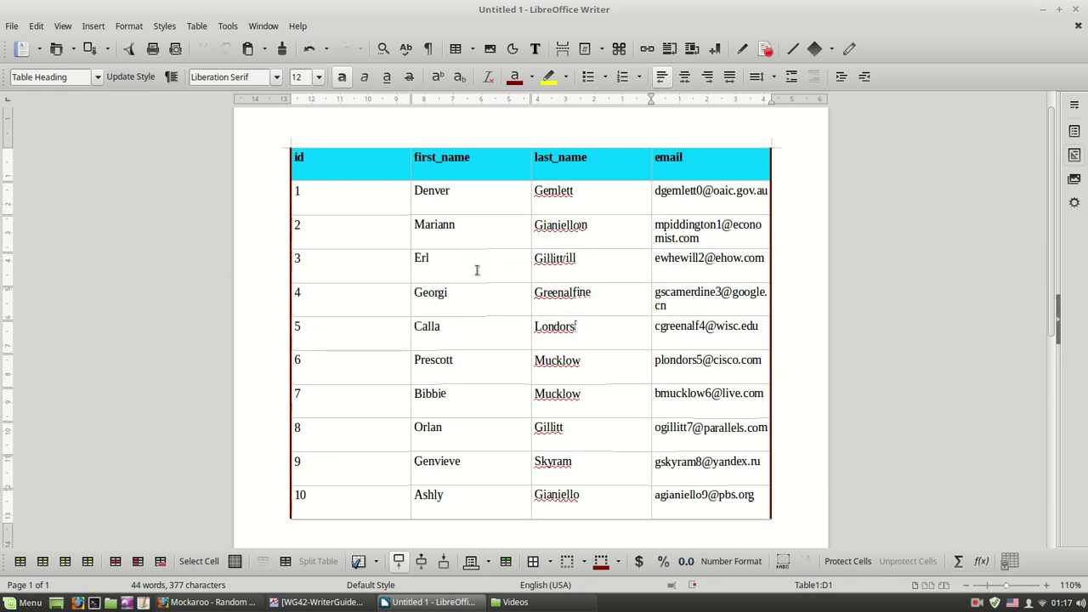
pyautogui.click(573, 344)
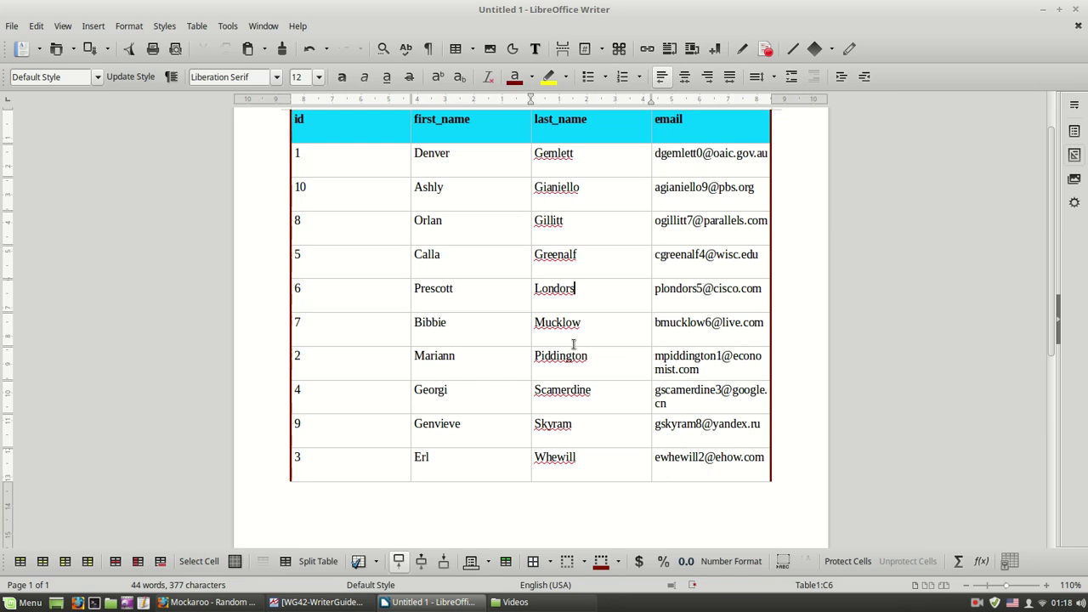
# Step: Below the contacts table, set up a new 2×2 table with a heading row
pyautogui.scroll(-2, 543, 340)
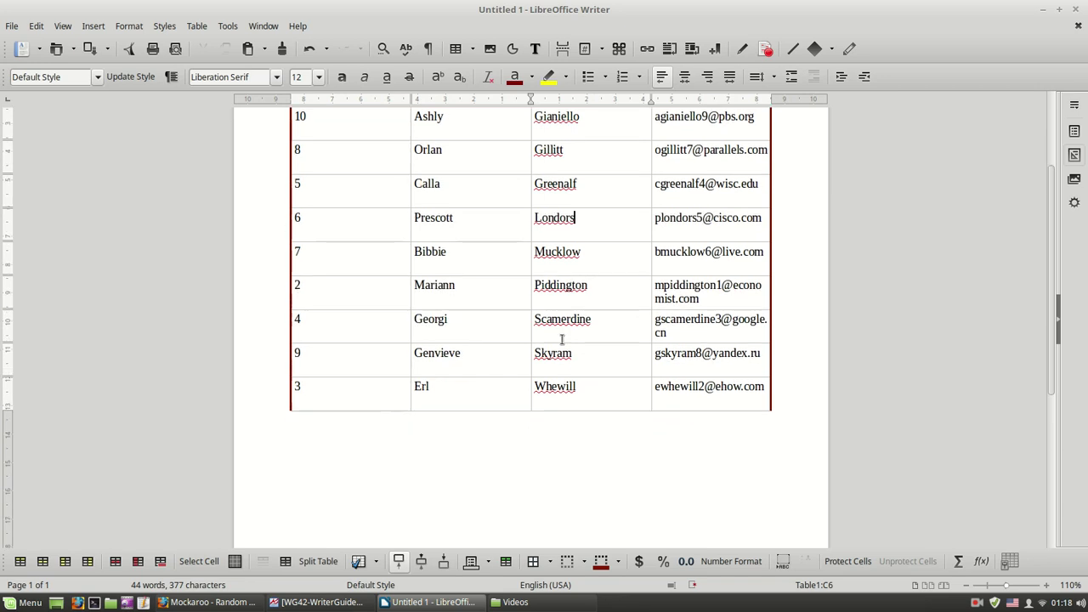
pyautogui.click(444, 468)
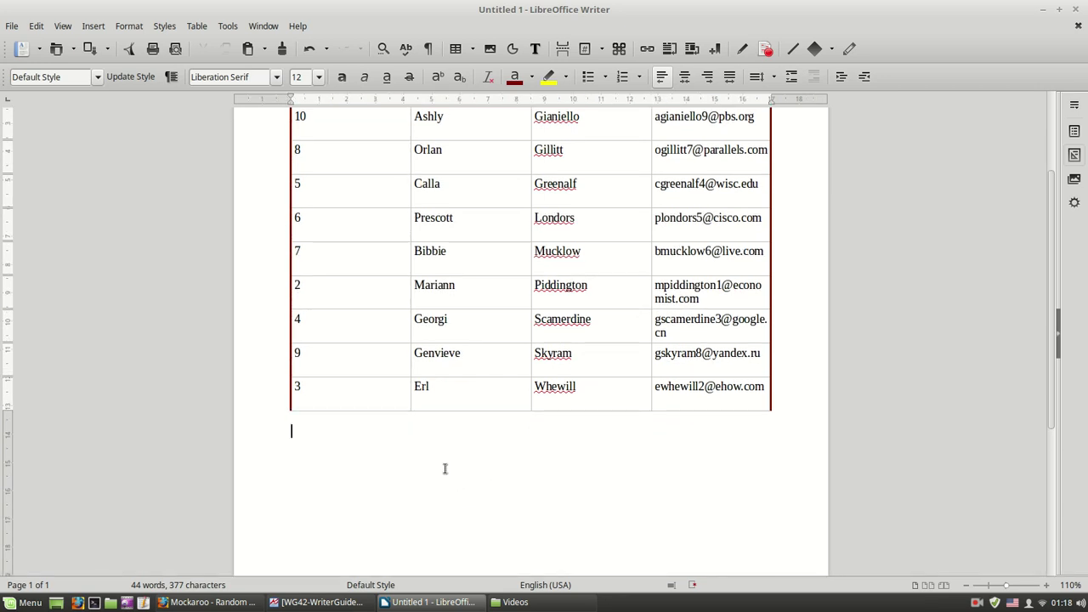
pyautogui.click(470, 50)
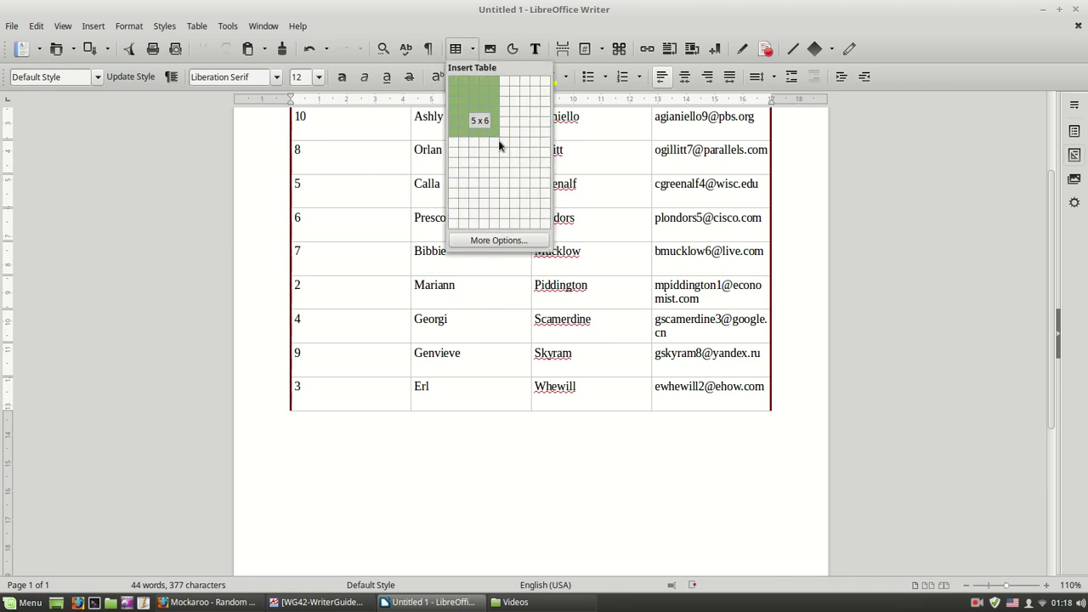
pyautogui.click(500, 242)
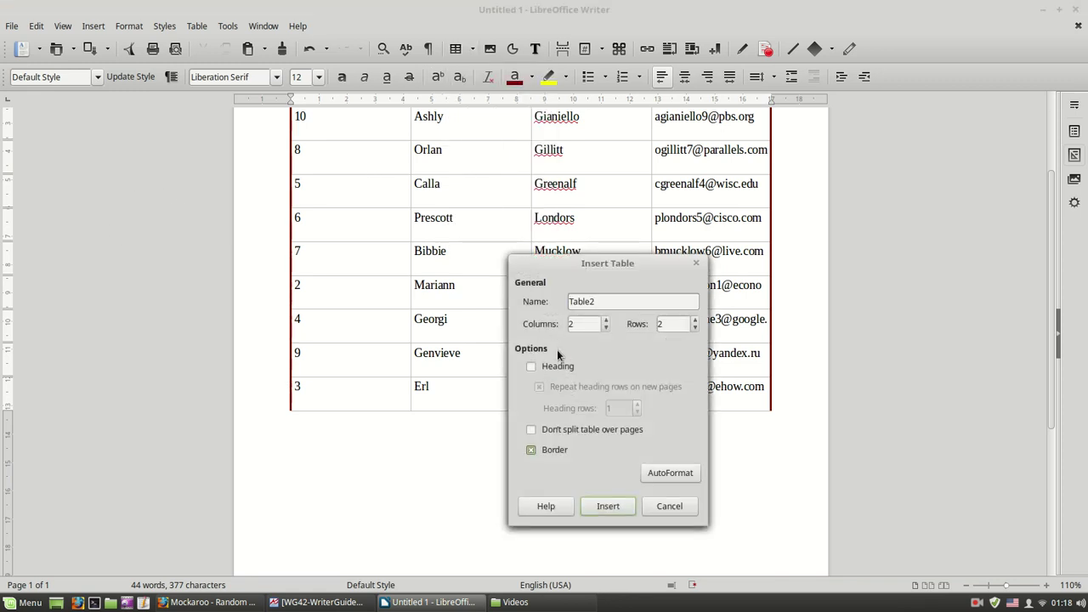
pyautogui.click(531, 366)
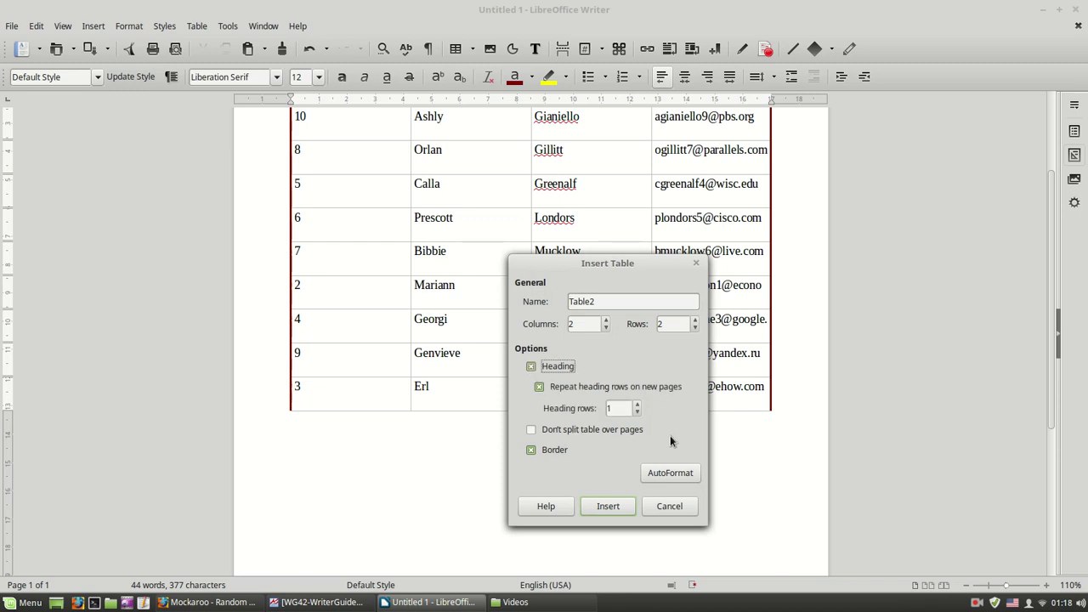
# Step: Preview the AutoFormat styles and apply the Red format to the new table
pyautogui.click(669, 475)
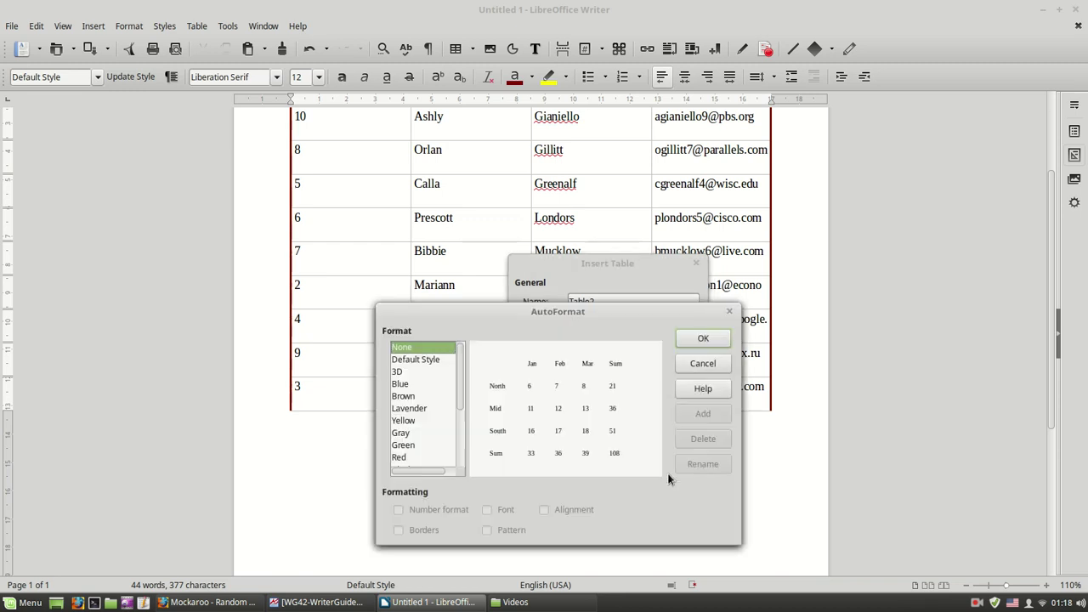
pyautogui.click(428, 358)
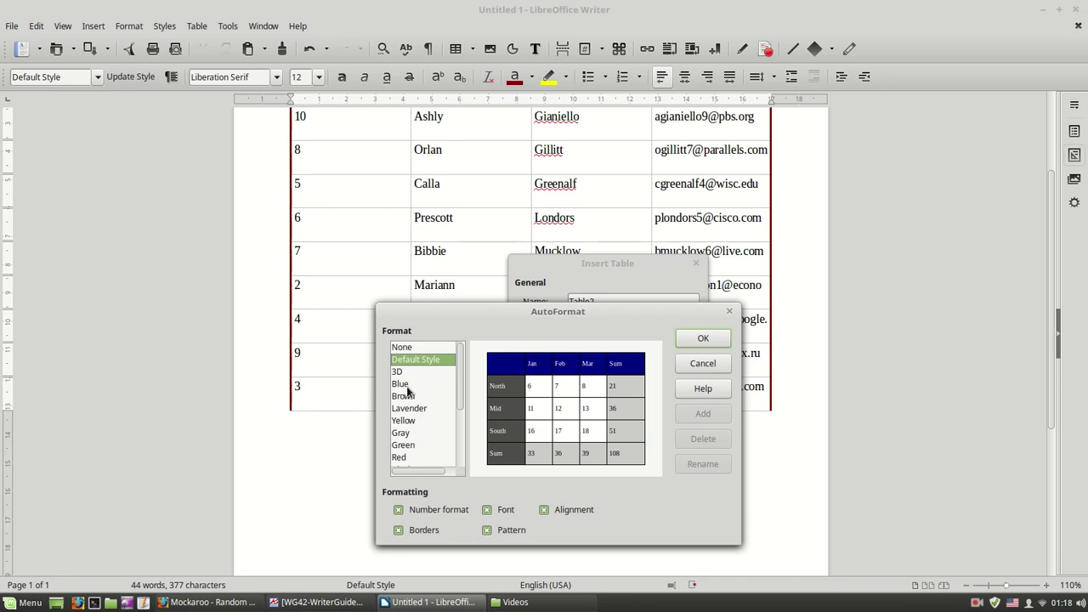
pyautogui.click(406, 383)
pyautogui.click(404, 396)
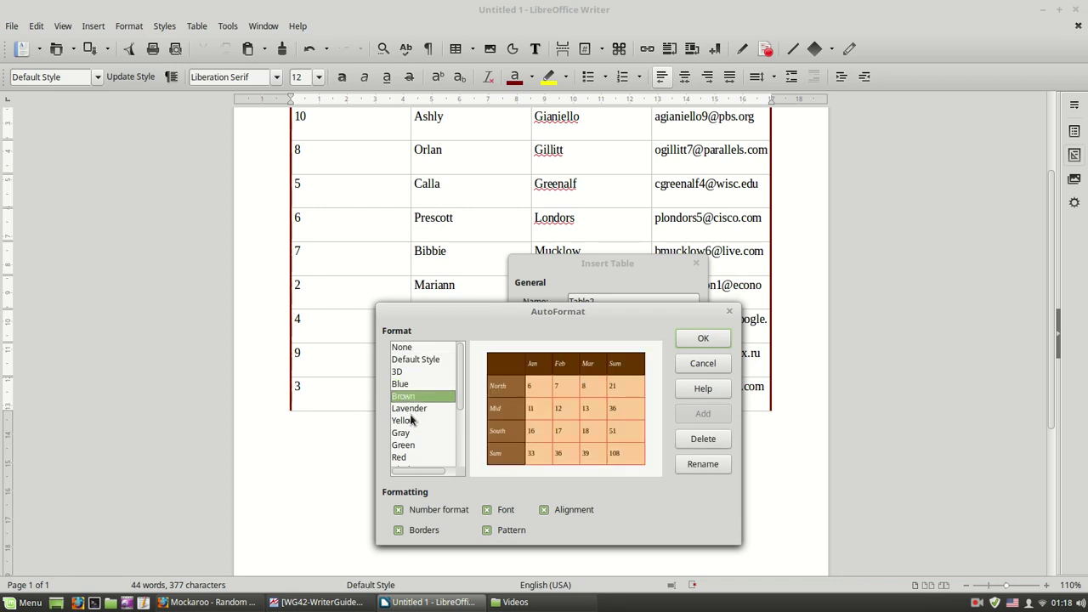
pyautogui.click(409, 407)
pyautogui.click(409, 420)
pyautogui.click(411, 435)
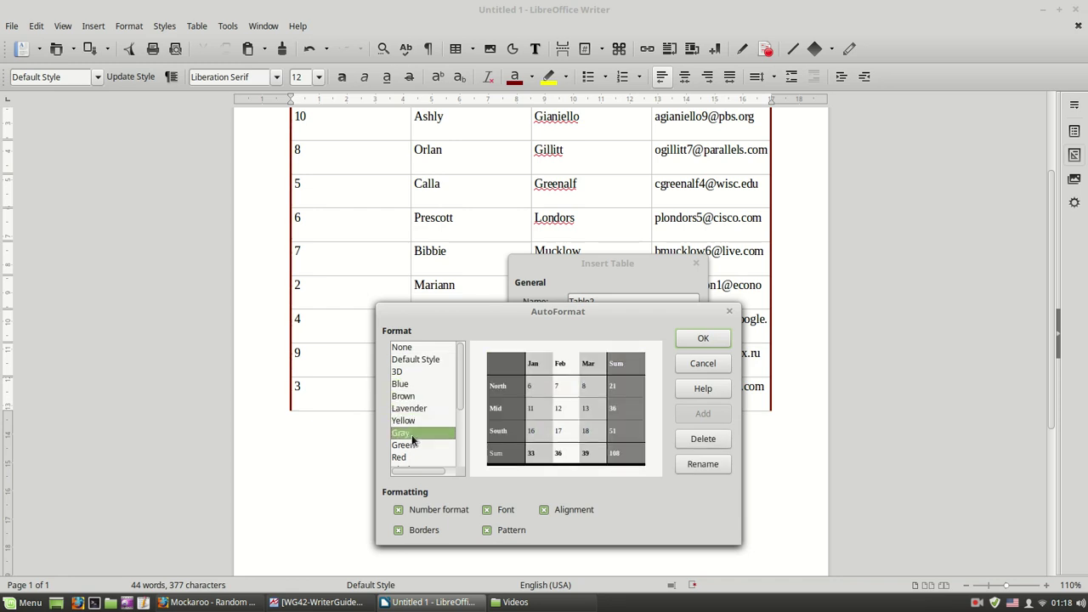
pyautogui.scroll(-1, 457, 416)
pyautogui.click(417, 409)
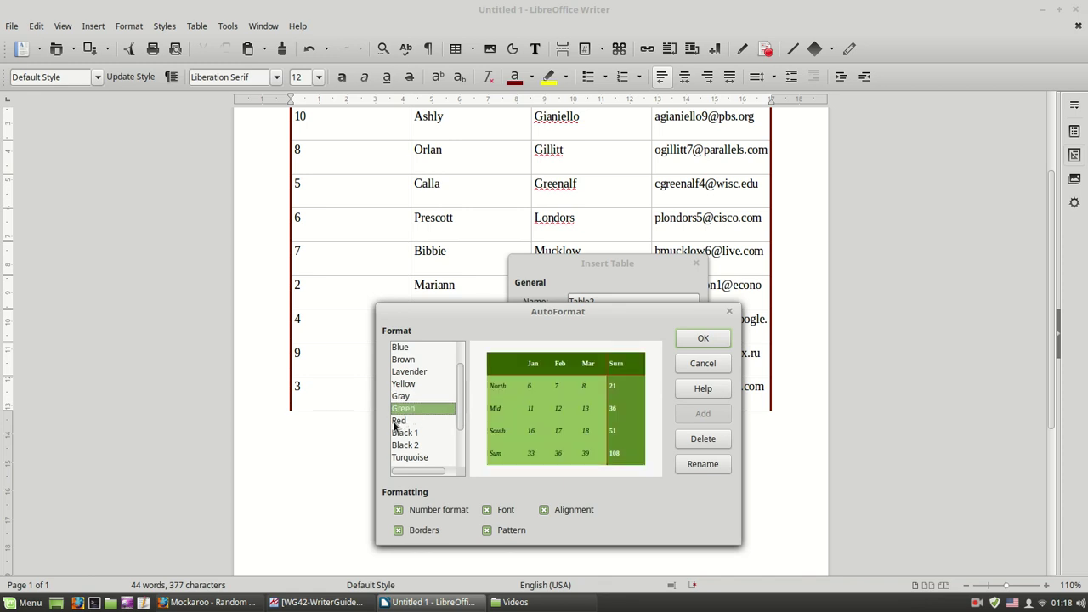
pyautogui.click(406, 420)
pyautogui.click(703, 339)
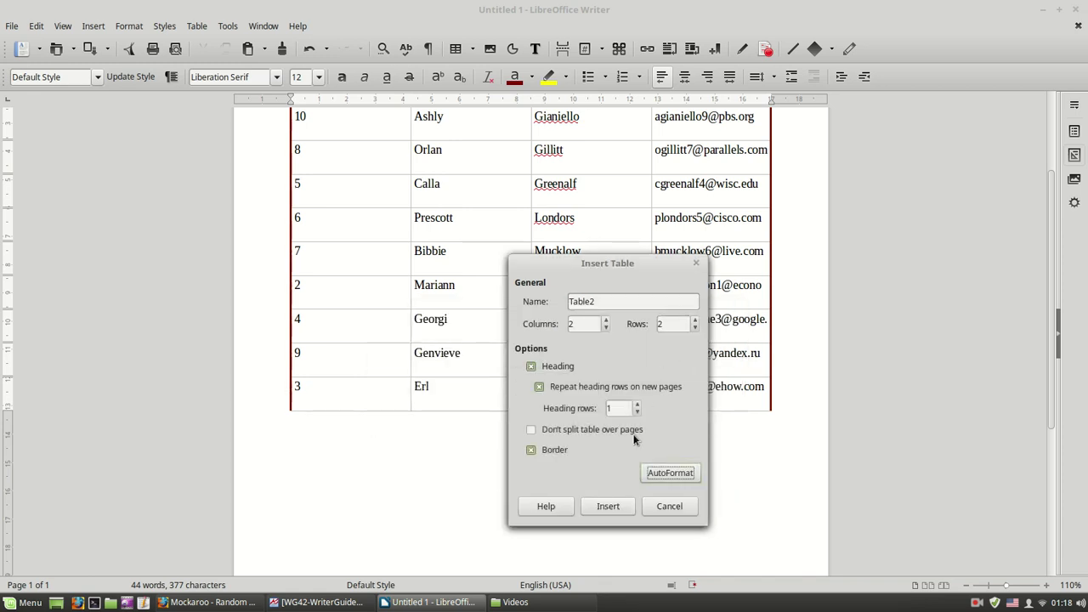
# Step: Insert the red 2×2 table, then move through its cells to below it
pyautogui.click(608, 506)
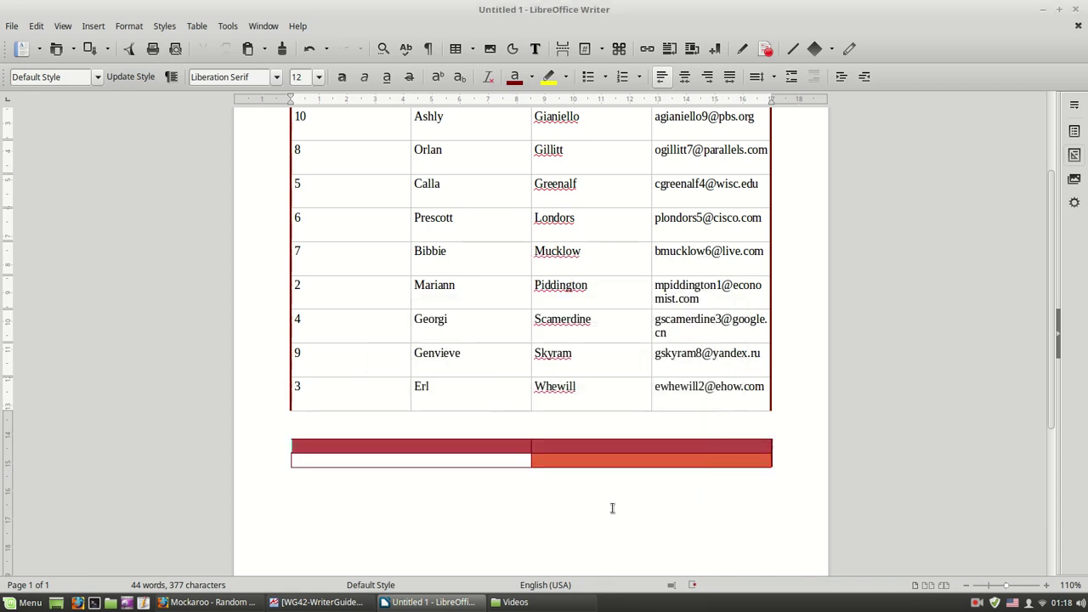
pyautogui.scroll(-2, 487, 433)
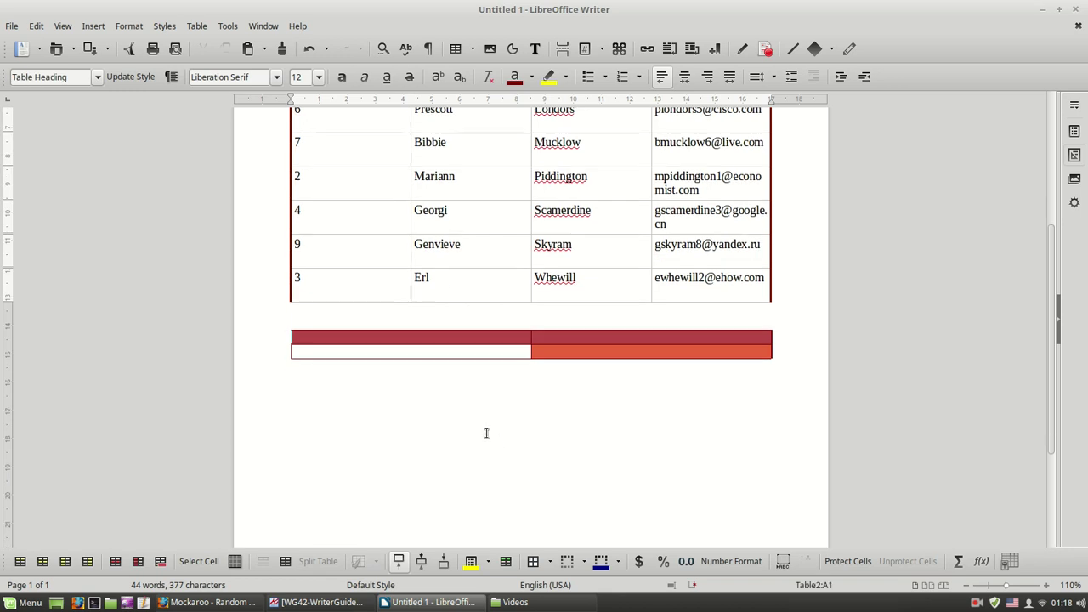
pyautogui.click(444, 350)
pyautogui.click(551, 338)
pyautogui.click(575, 353)
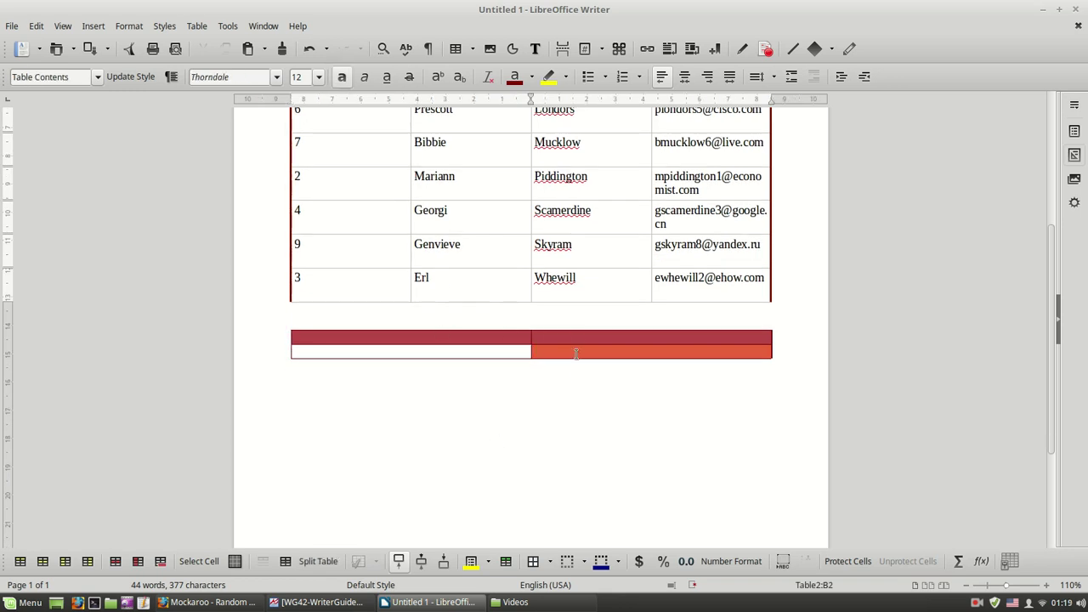
pyautogui.click(575, 383)
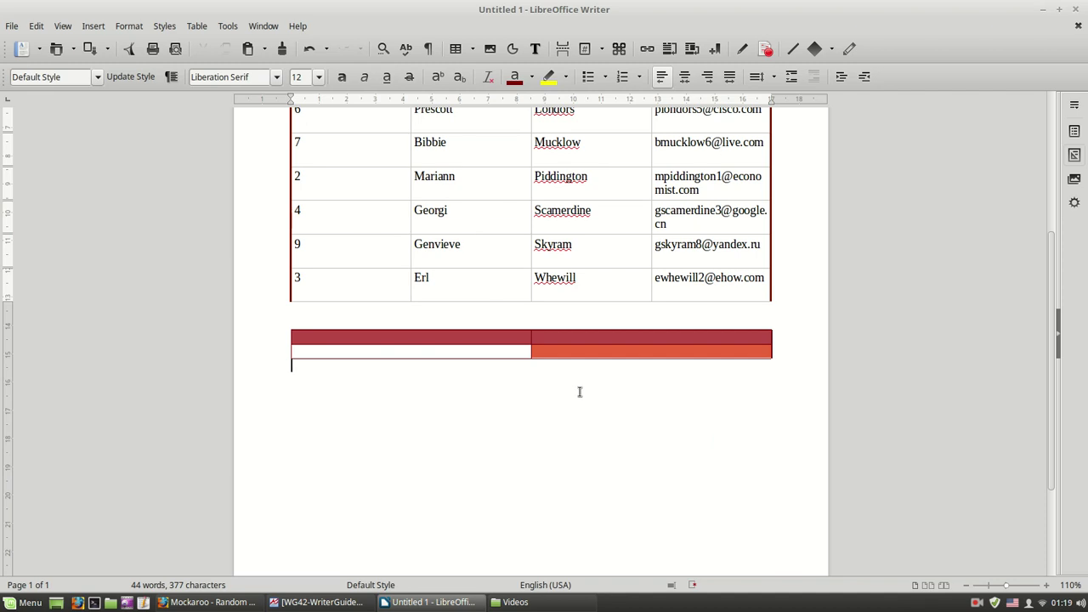